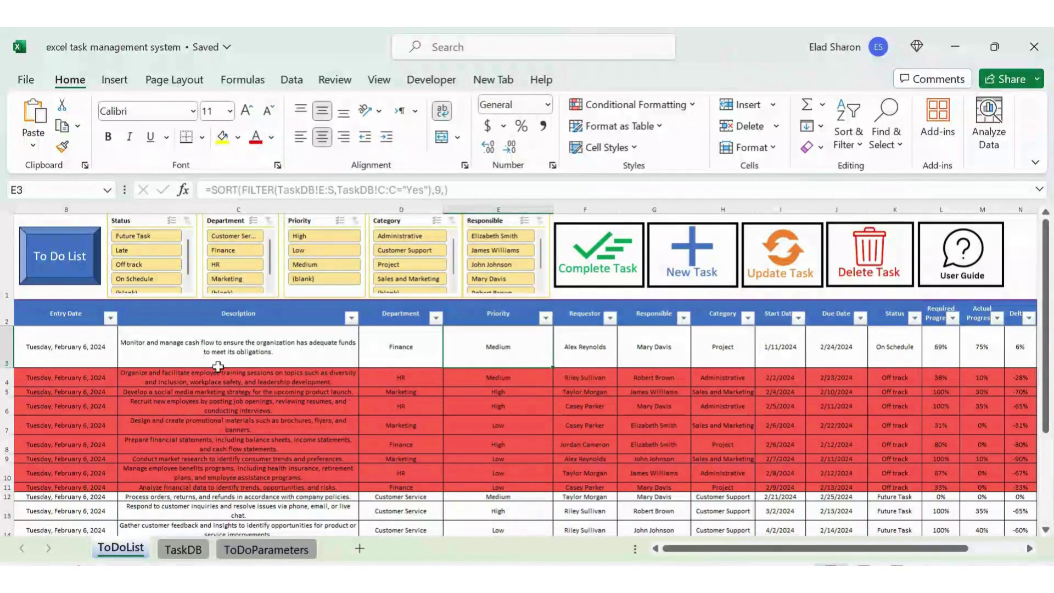
# Step: Filter the task list to Future Task status and High priority using the slicers
pyautogui.scroll(-1, 331, 413)
pyautogui.scroll(1, 331, 413)
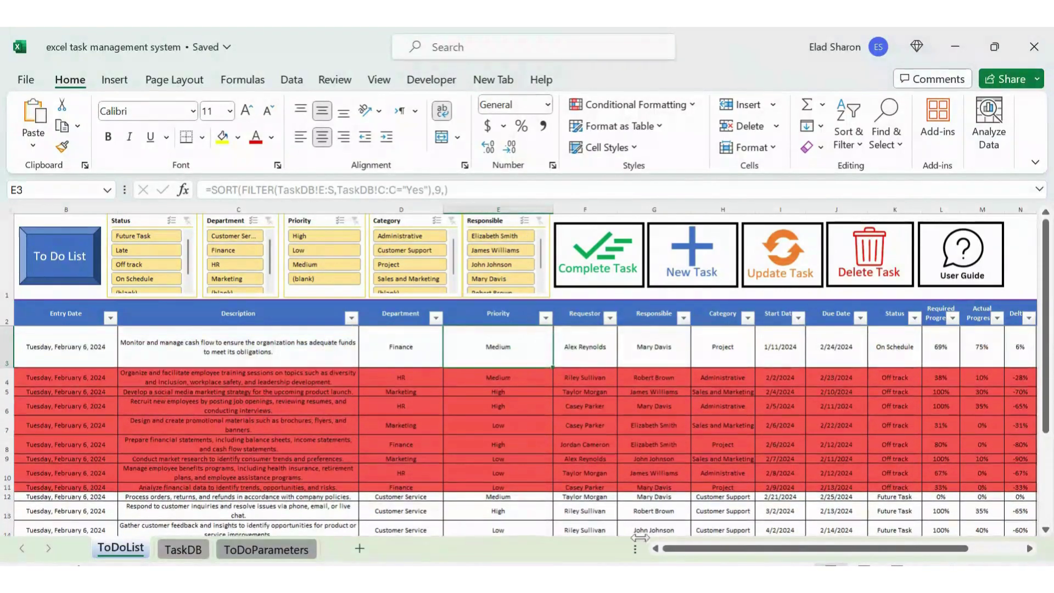
pyautogui.hscroll(2, 331, 412)
pyautogui.hscroll(-2, 296, 351)
pyautogui.click(147, 235)
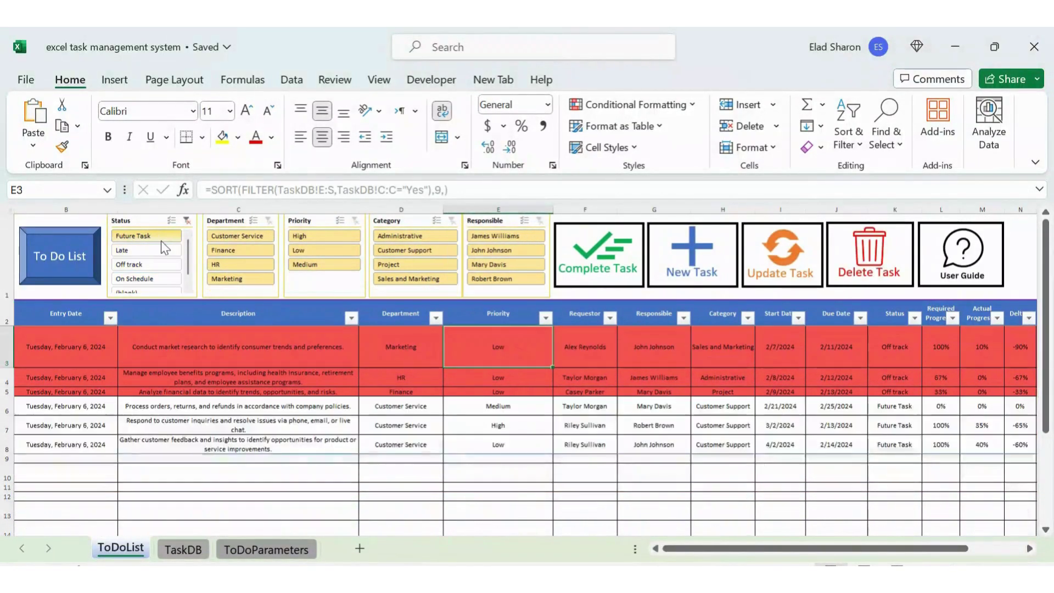
pyautogui.click(324, 235)
# Step: Toggle Off track in the Status slicer, then clear both slicer filters to show all tasks
pyautogui.click(186, 220)
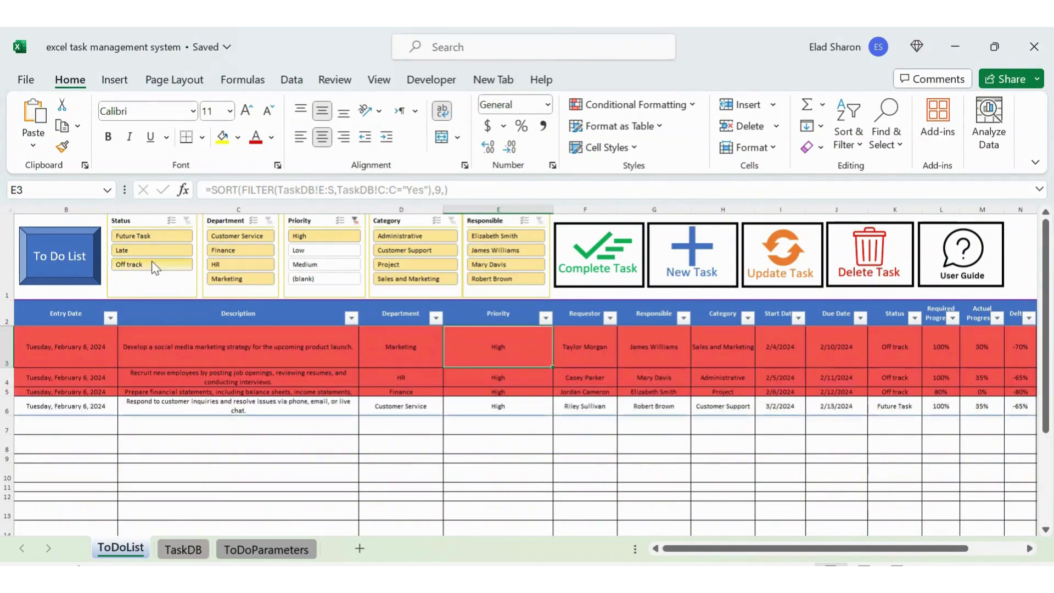
pyautogui.click(150, 263)
pyautogui.click(186, 220)
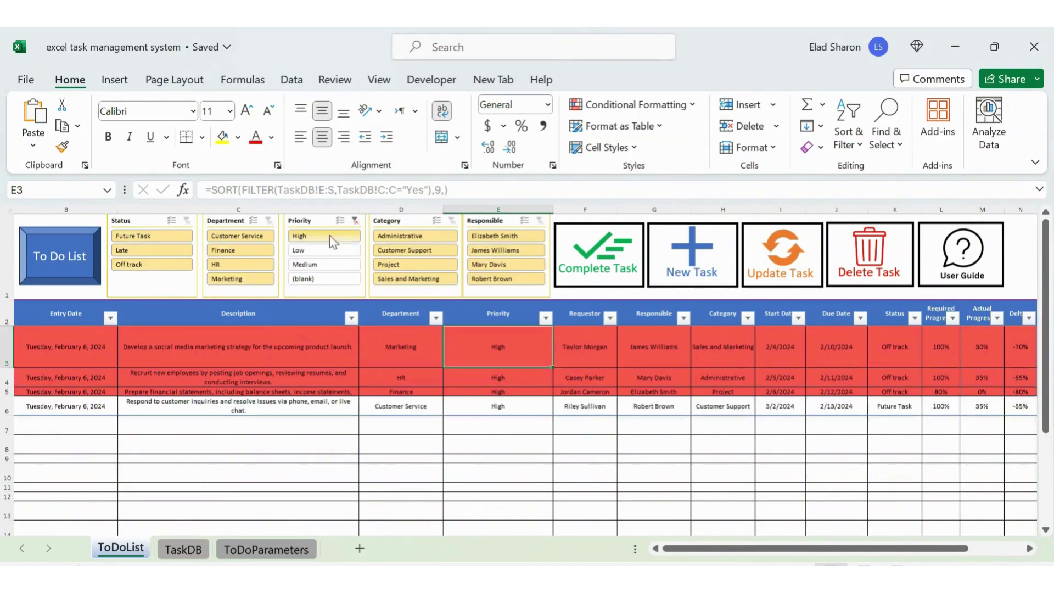
pyautogui.click(355, 220)
# Step: Open the New Task form, pick Marketing as department, then close it
pyautogui.click(694, 277)
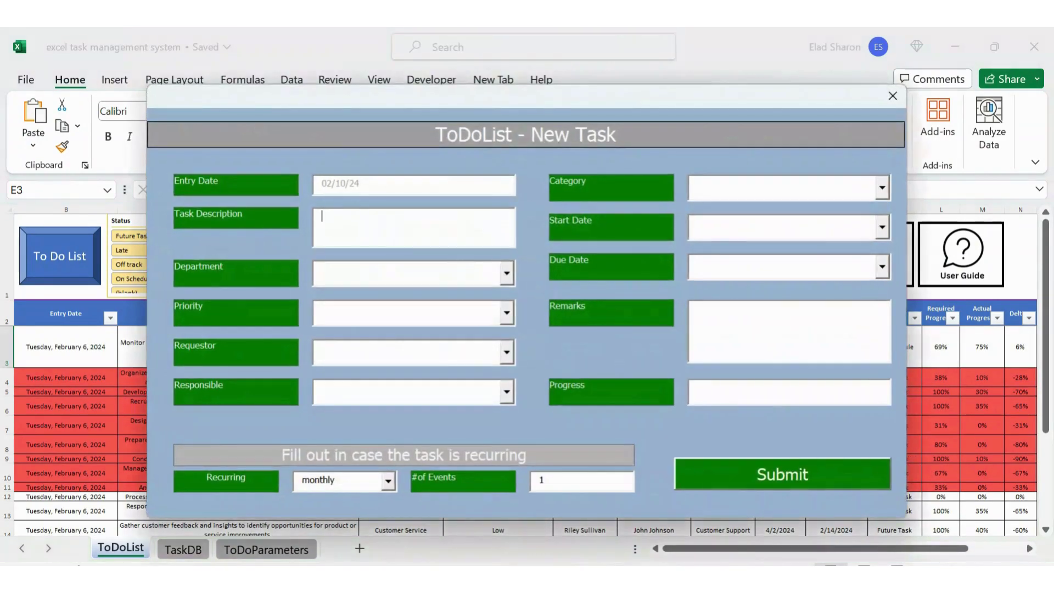
pyautogui.press('Tab')
pyautogui.write('M')
pyautogui.press('Tab')
pyautogui.press('Escape')
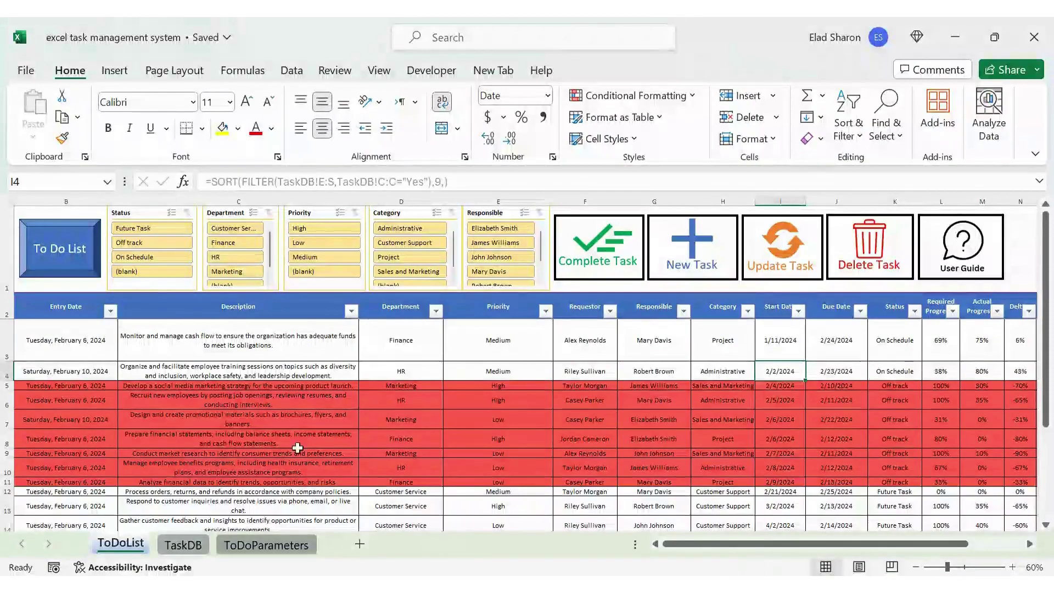
# Step: Check the Entry Date header formula on ToDoList, then on the TaskDB sheet
pyautogui.click(82, 303)
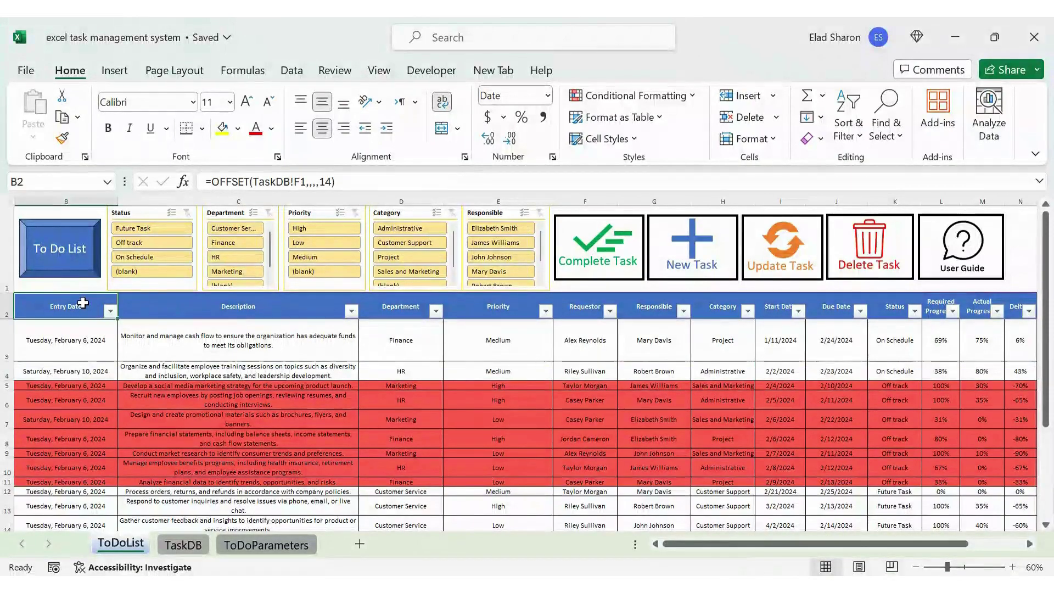
pyautogui.click(203, 551)
pyautogui.click(397, 229)
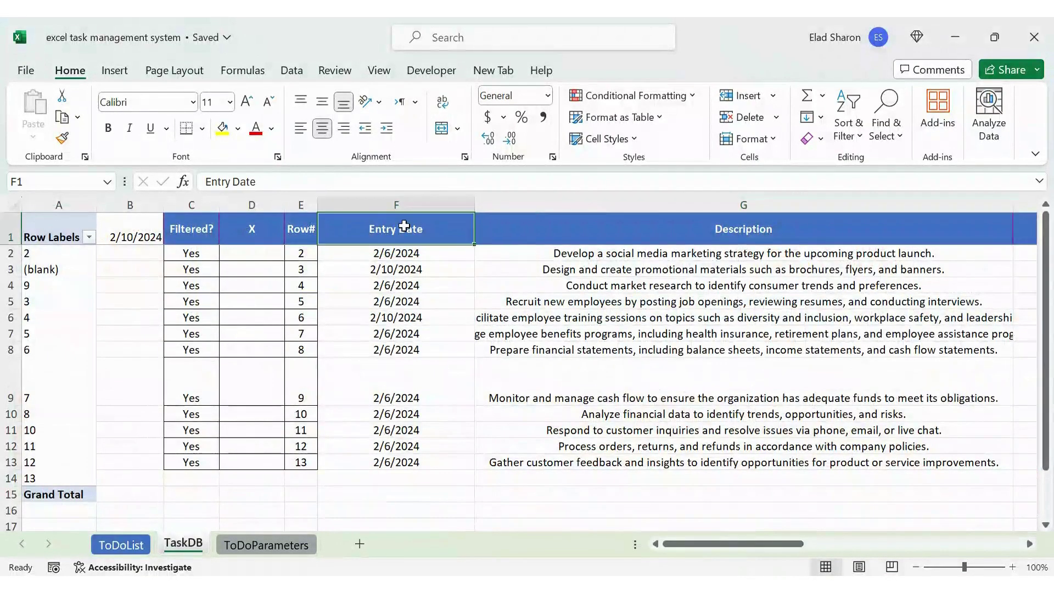
# Step: Read the TaskDB header formulas from Description through Department, Priority, Requestor and Responsible
pyautogui.click(657, 220)
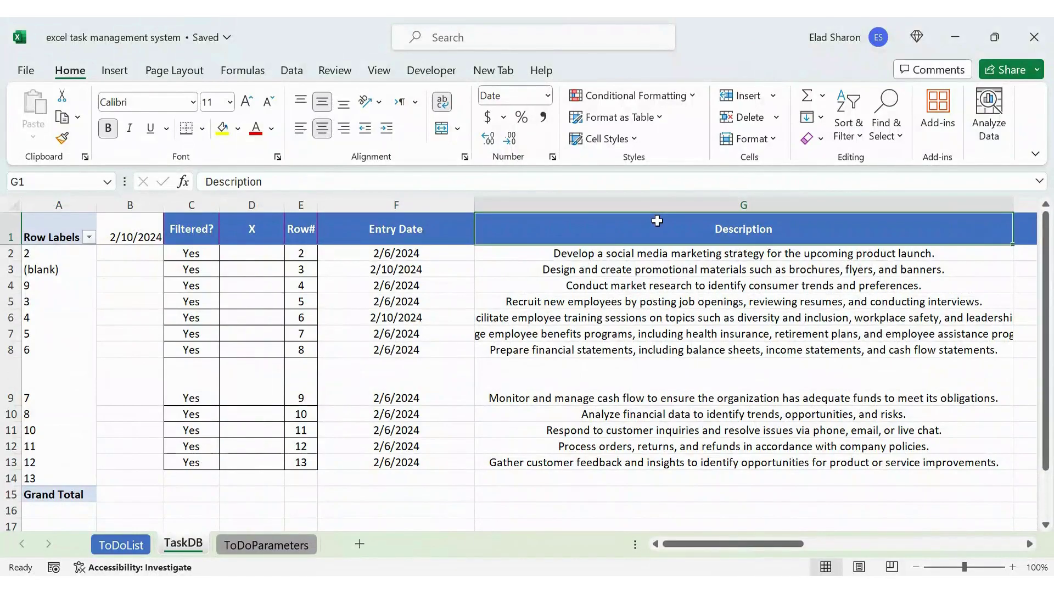
pyautogui.press('Right')
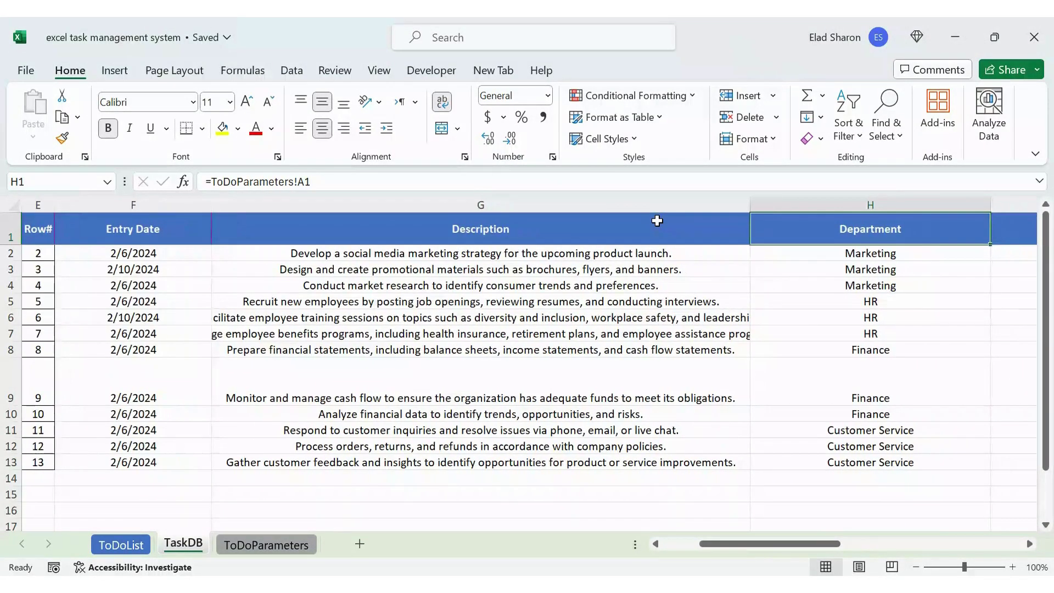
pyautogui.press('Right')
pyautogui.press('Right')
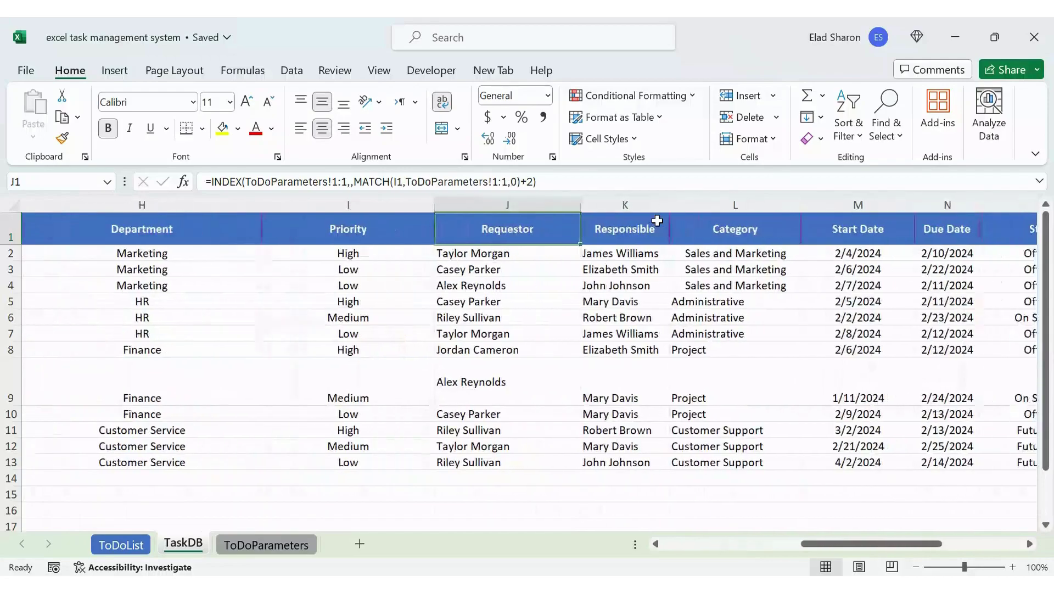
pyautogui.press('Right')
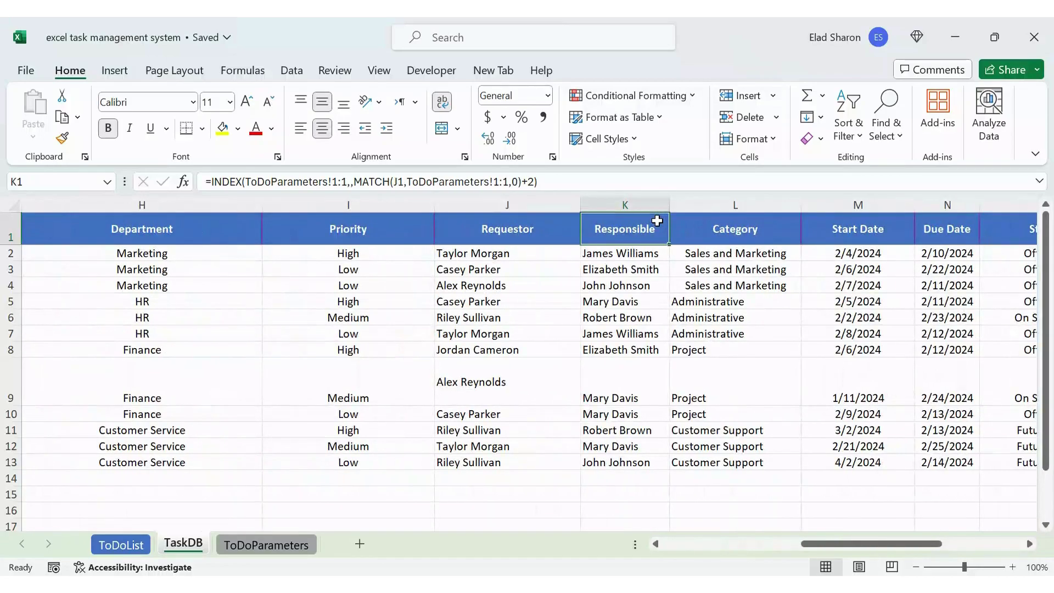
pyautogui.press('Right')
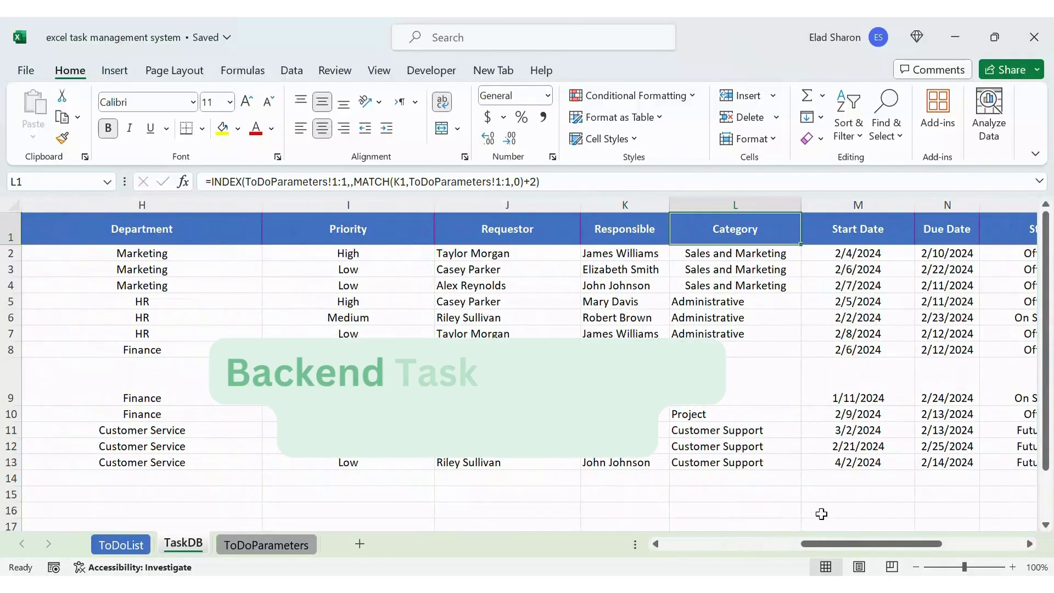
pyautogui.moveTo(844, 544); pyautogui.dragTo(653, 544)
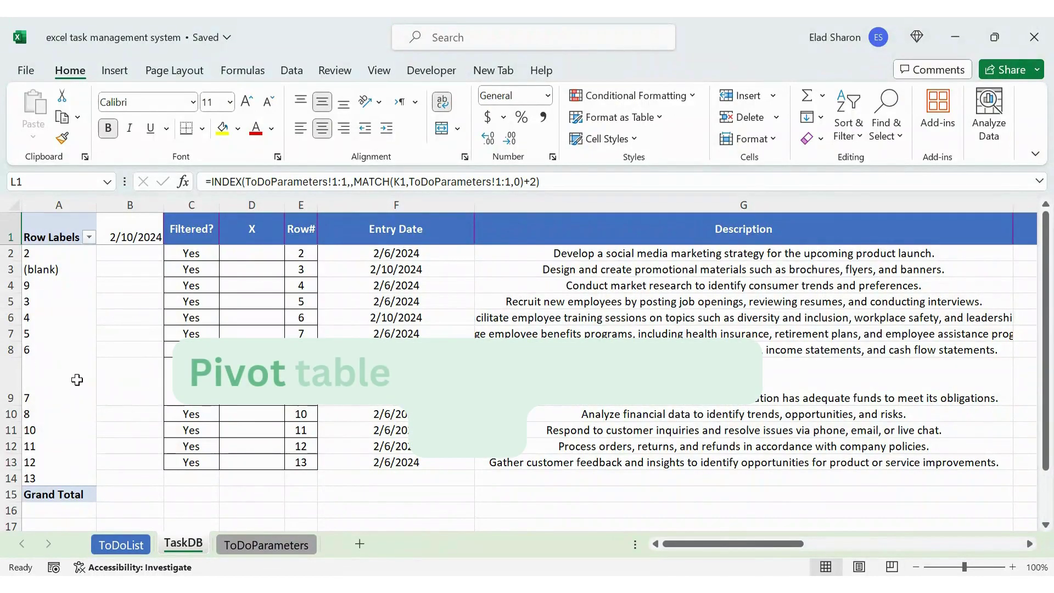
# Step: On the ToDoList sheet, select everything and unhide the hidden Row# column
pyautogui.click(121, 544)
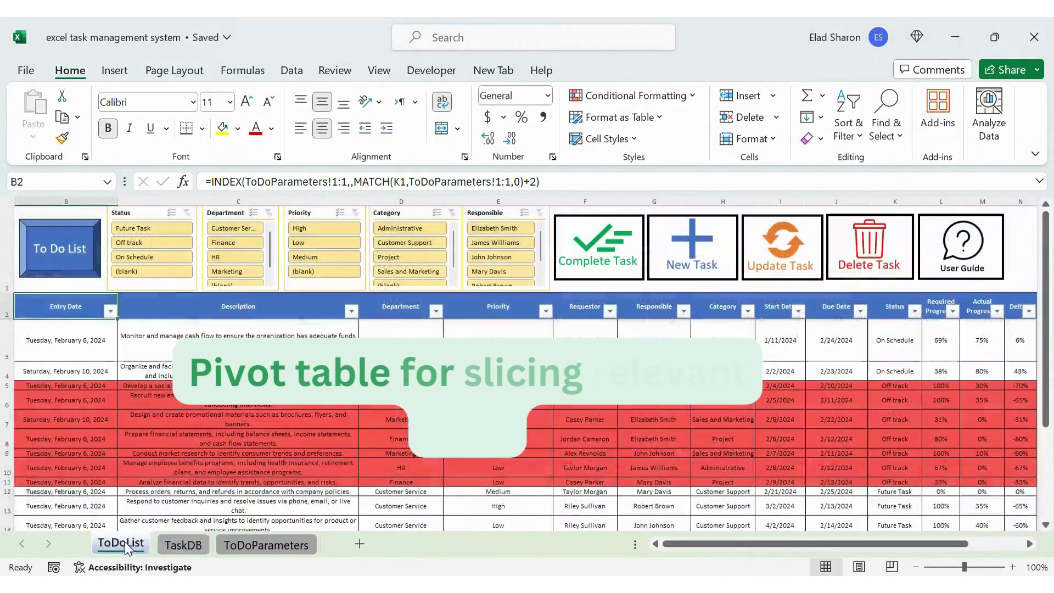
pyautogui.click(9, 201)
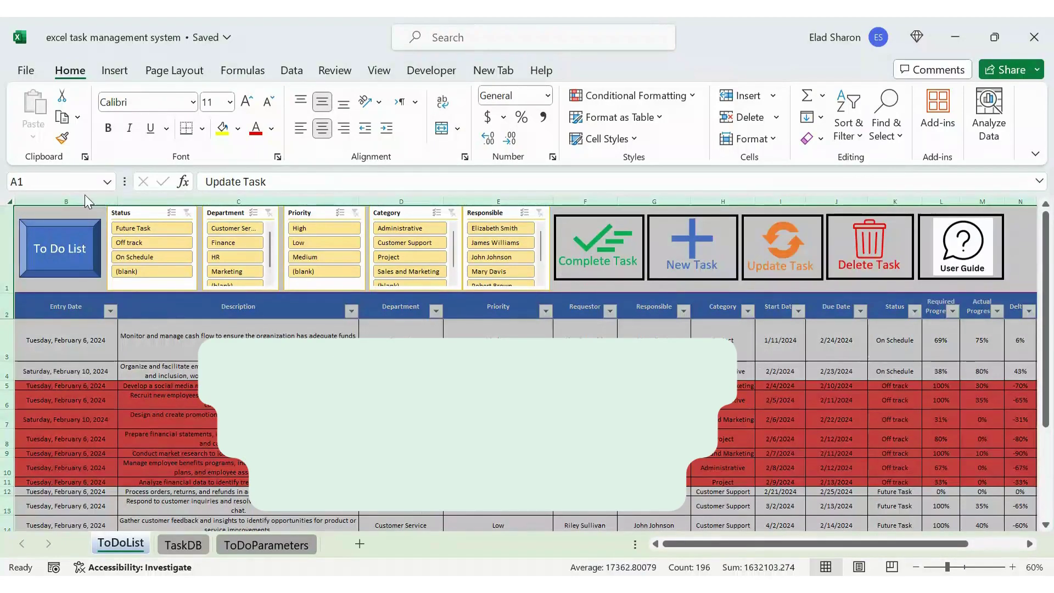
pyautogui.rightClick(78, 208)
pyautogui.click(122, 514)
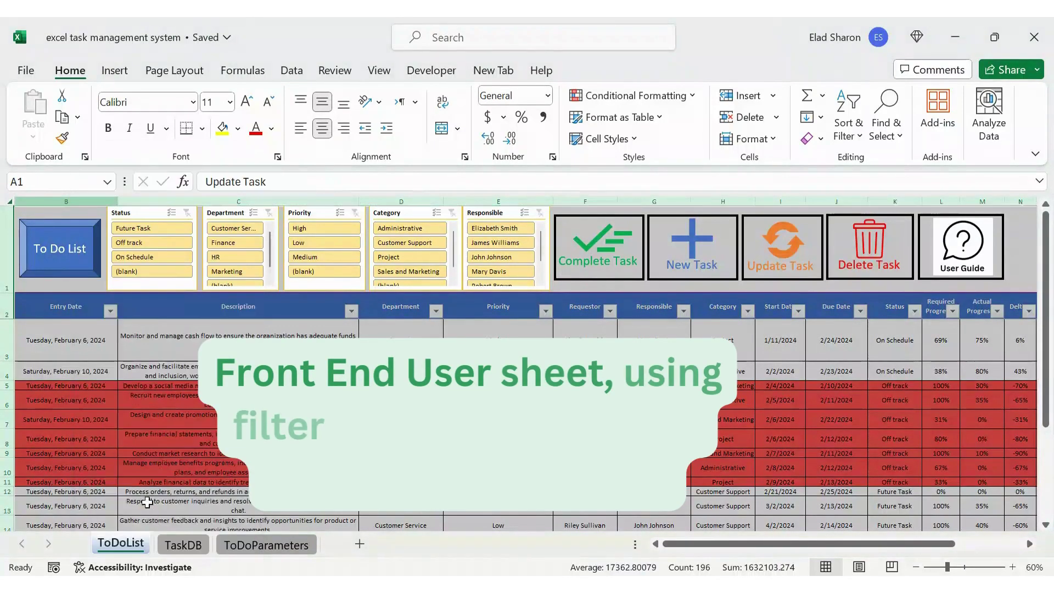
# Step: Inspect the SORT and FILTER formula in cell A3 without changing it
pyautogui.click(44, 339)
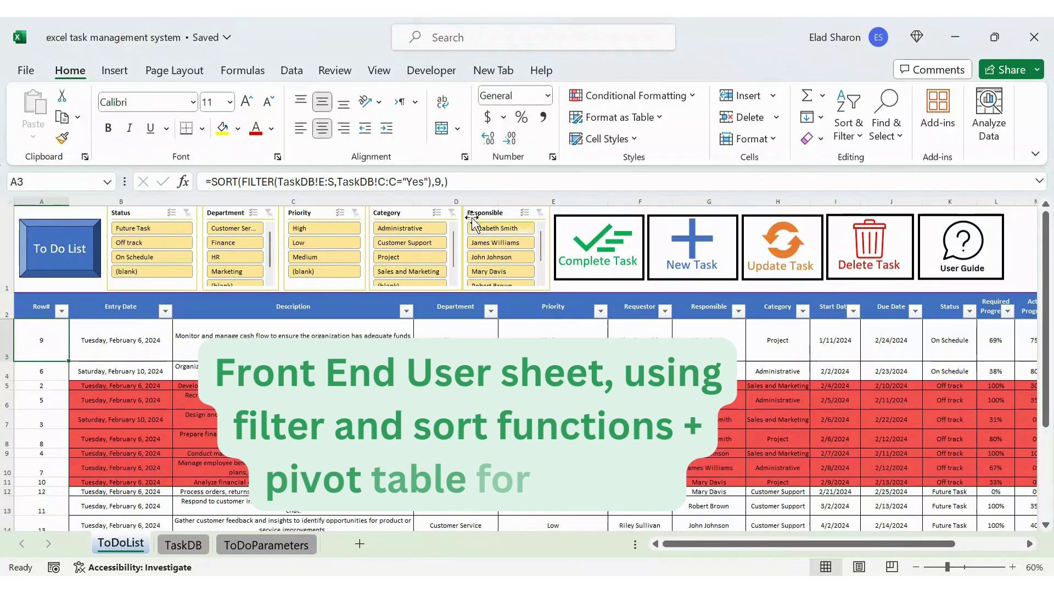
pyautogui.click(492, 181)
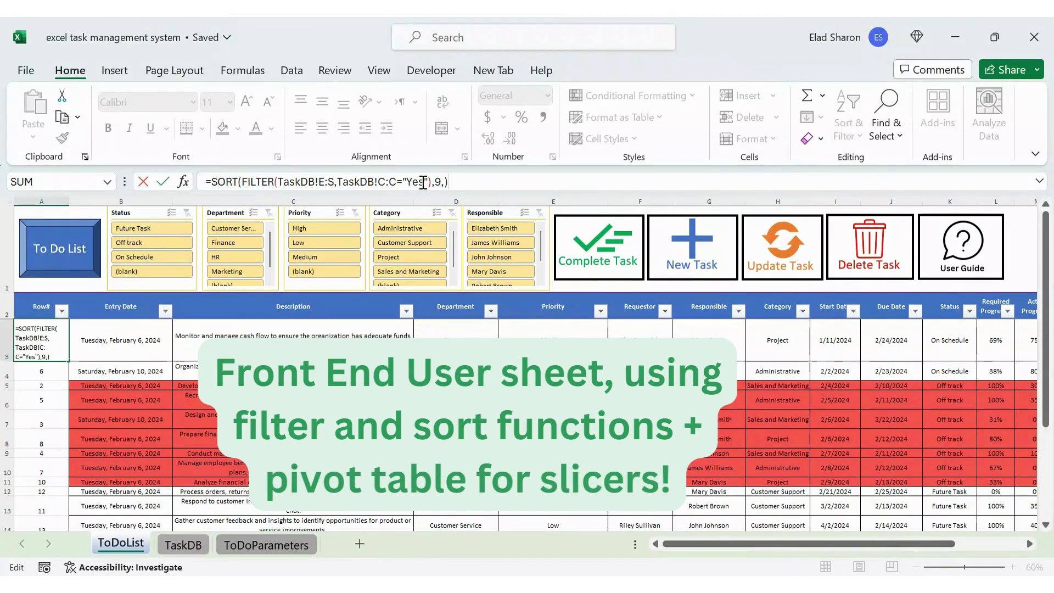
pyautogui.press('Escape')
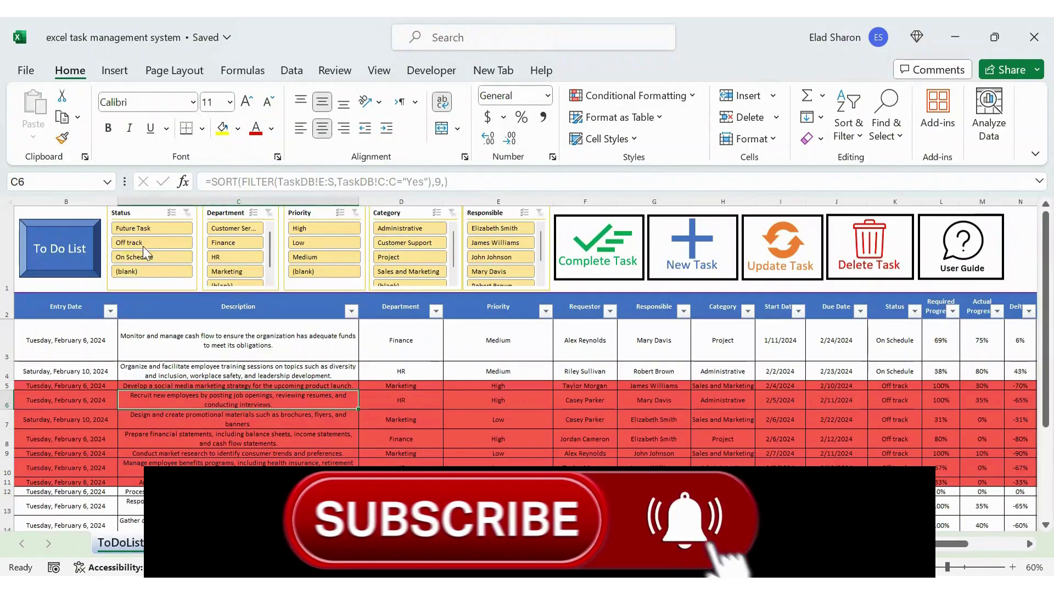
# Step: Filter the Status slicer to Future Task, view TaskDB, and return to ToDoList
pyautogui.click(137, 228)
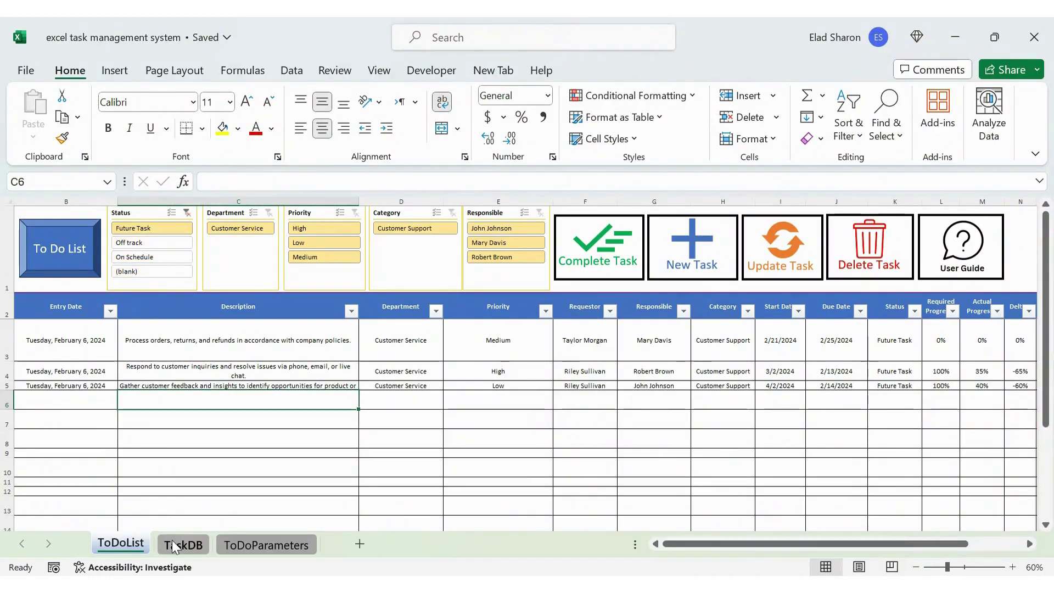
pyautogui.click(173, 544)
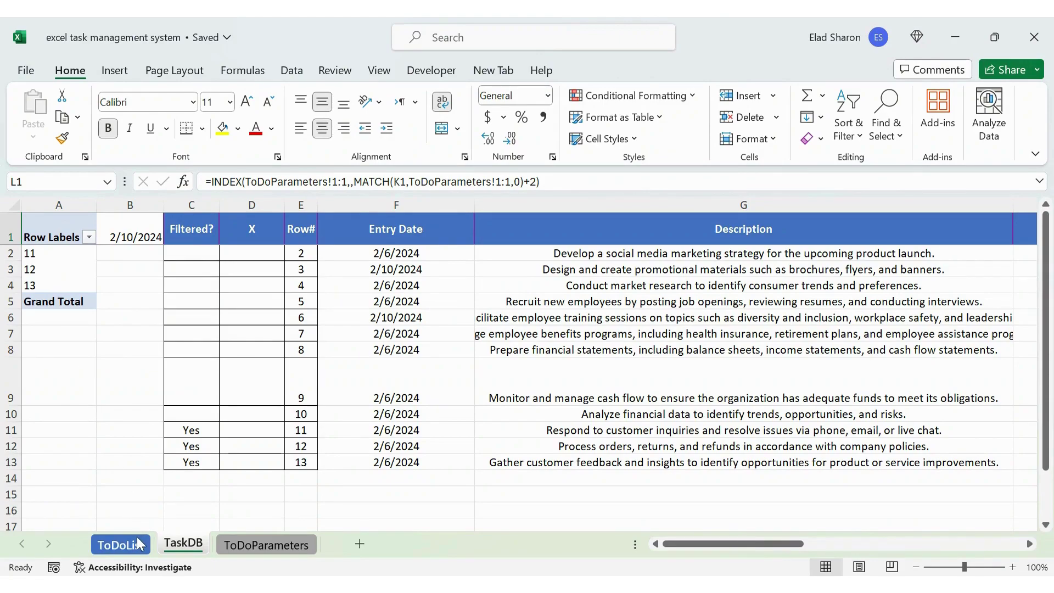
pyautogui.click(121, 544)
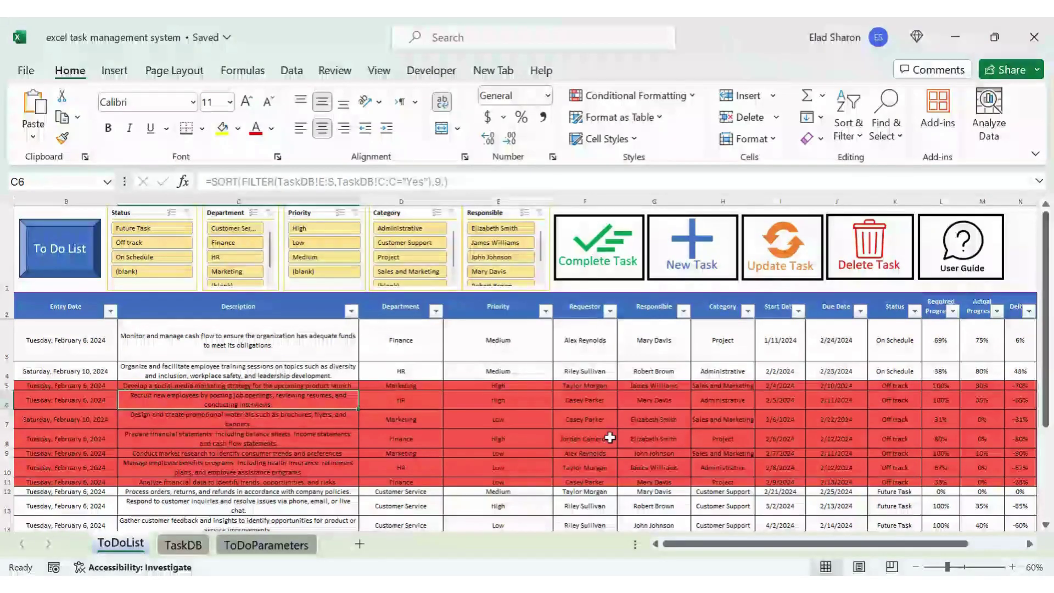
# Step: Start a new task titled 'New Task' with department Customer Service
pyautogui.click(699, 245)
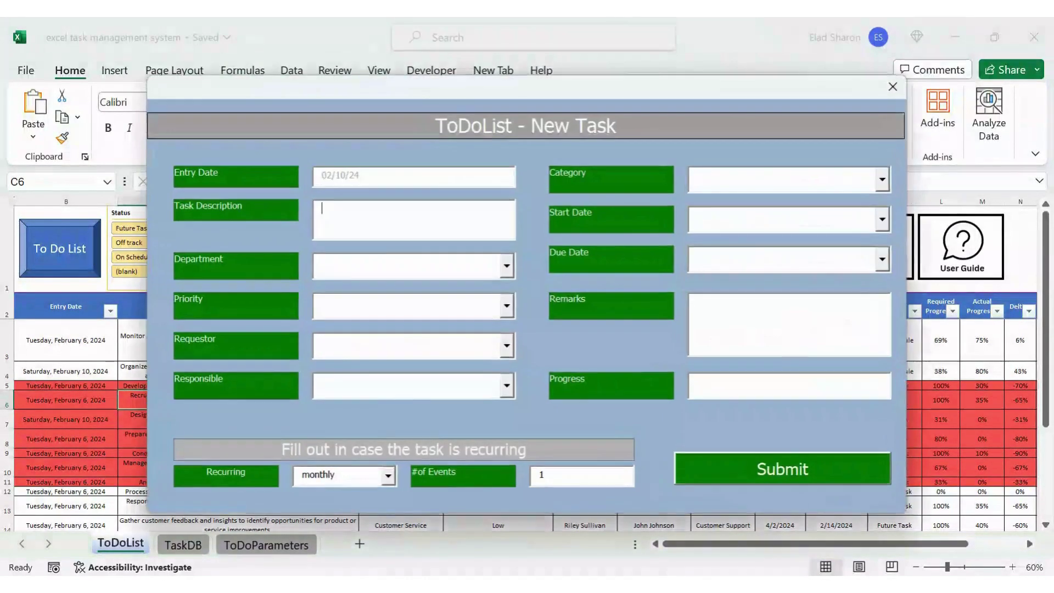
pyautogui.write('New')
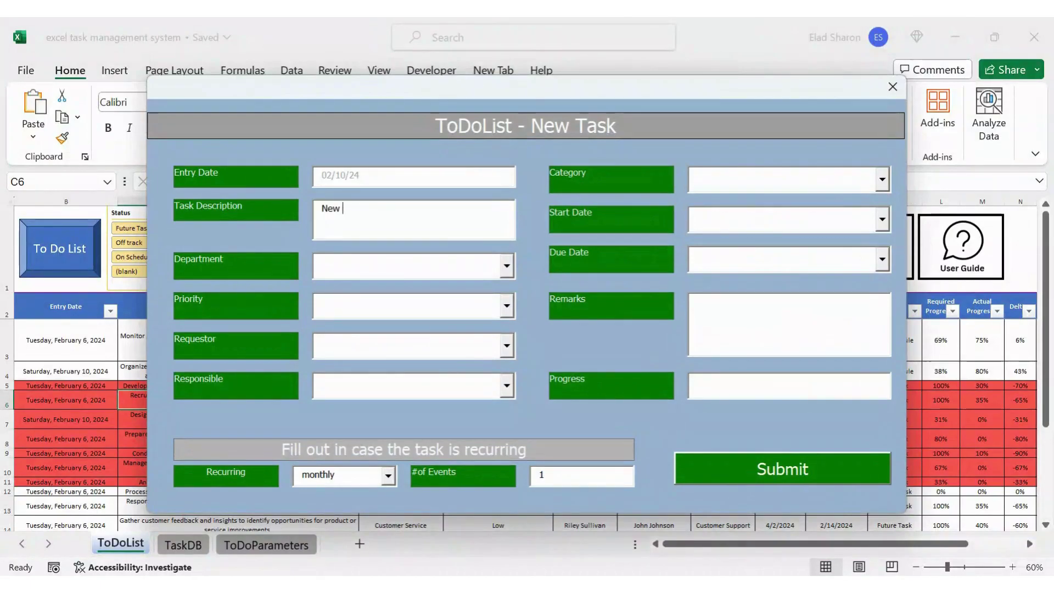
pyautogui.write(' Task')
pyautogui.press('Tab')
pyautogui.press('Down')
pyautogui.press('Return')
# Step: Set the task's priority to High and choose its requestor and responsible person
pyautogui.press('Tab')
pyautogui.press('Down')
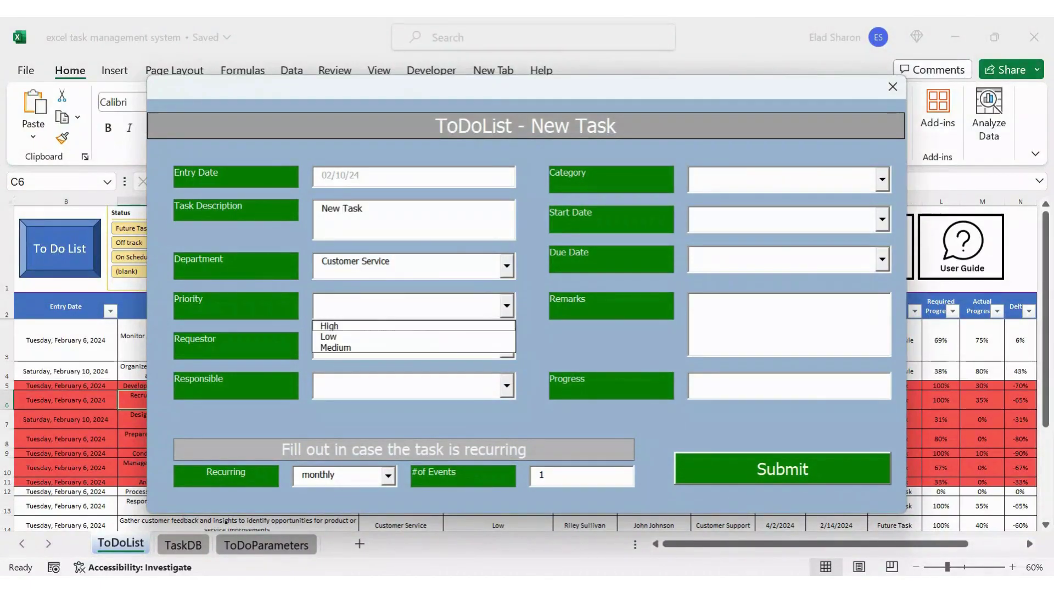
pyautogui.press('Return')
pyautogui.press('Tab')
pyautogui.write('A')
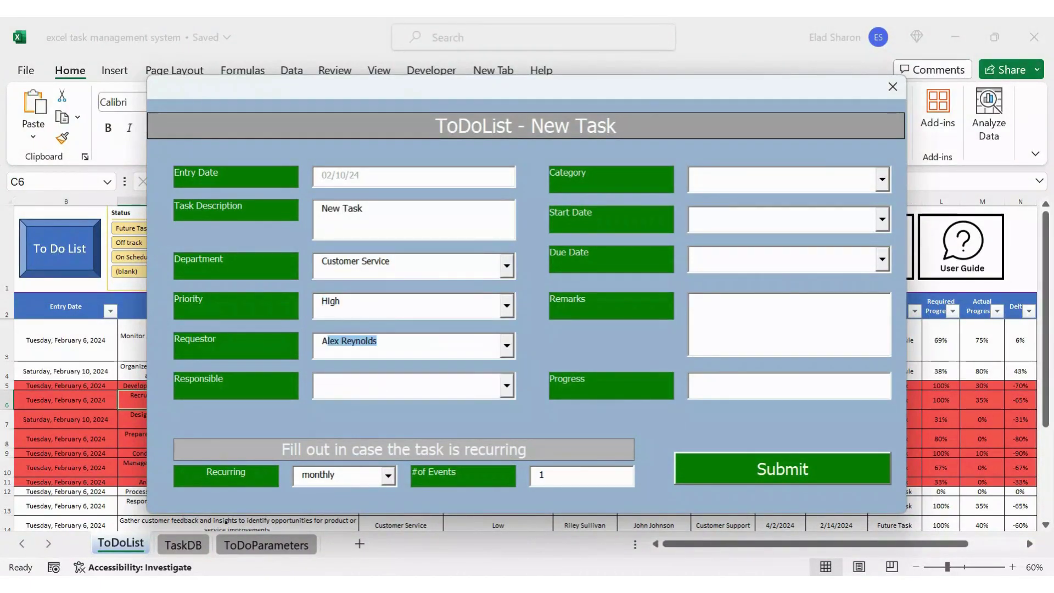
pyautogui.press('Tab')
pyautogui.press('BackSpace')
pyautogui.press('Down')
pyautogui.press('Return')
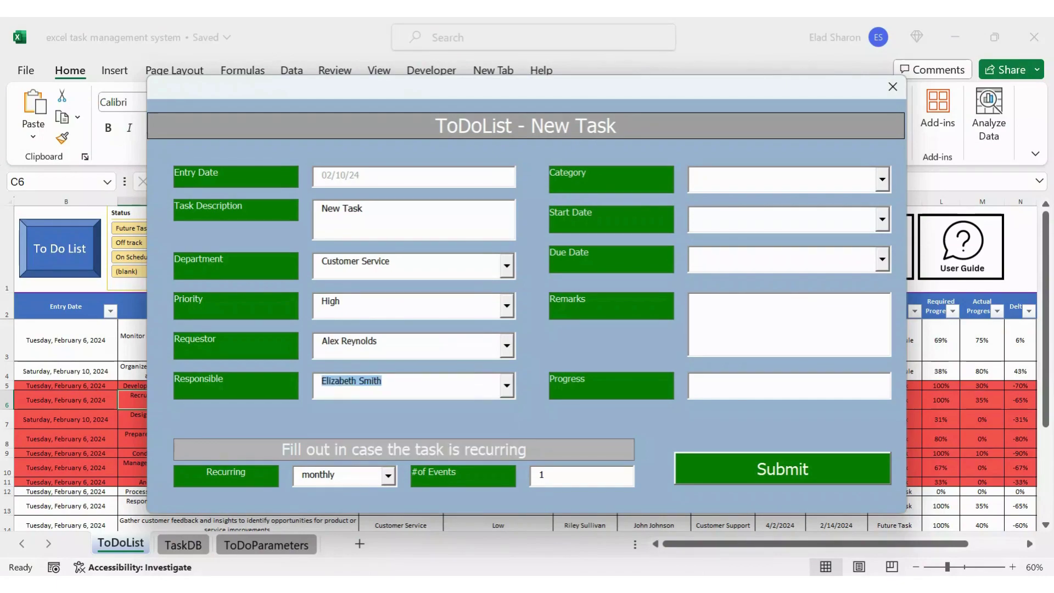
# Step: Set category Administrative, start 2/12/2024, due 2/16/2024, and remark 'Please work on this asap!'
pyautogui.press('Tab')
pyautogui.press('Down')
pyautogui.press('Return')
pyautogui.press('Tab')
pyautogui.press('Down')
pyautogui.press('Return')
pyautogui.press('Tab')
pyautogui.press('Down')
pyautogui.press('Return')
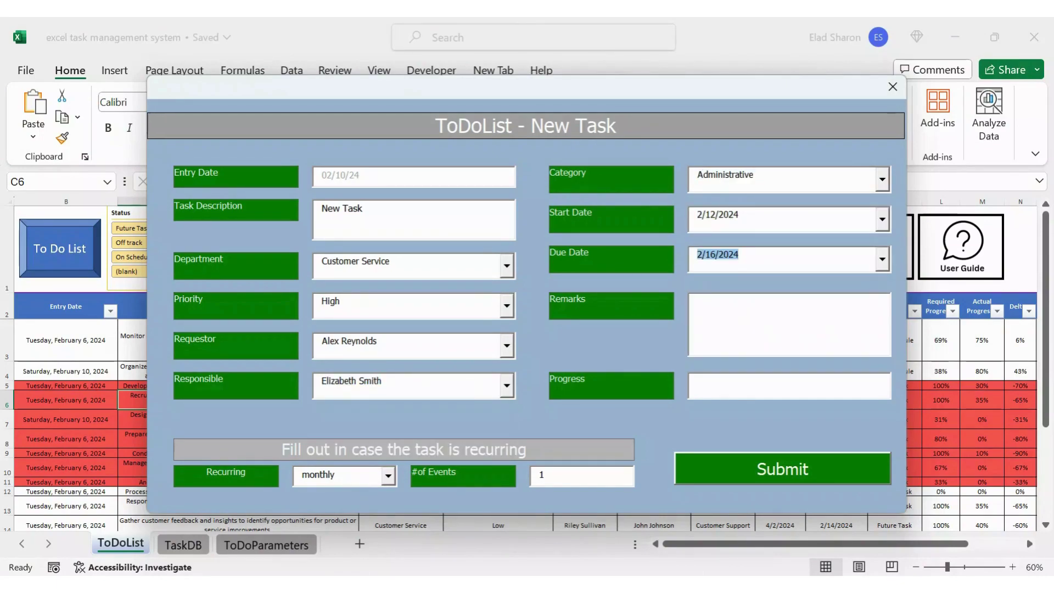
pyautogui.press('Tab')
pyautogui.write('Please work on')
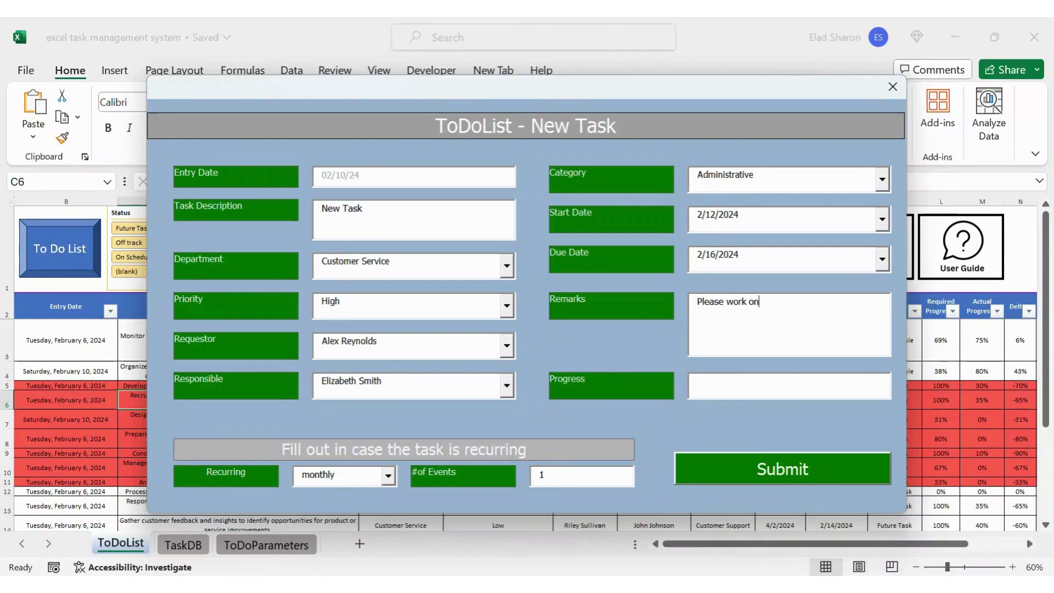
pyautogui.write(' this asap!')
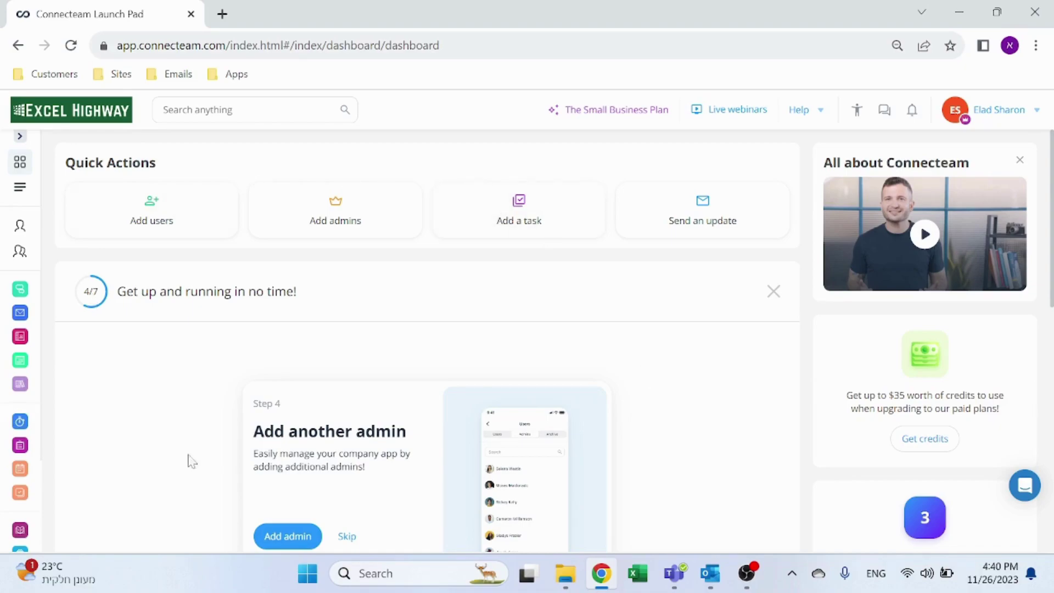
# Step: Scroll the Connecteam dashboard and go to Quick Tasks from the left sidebar
pyautogui.scroll(-8, 104, 427)
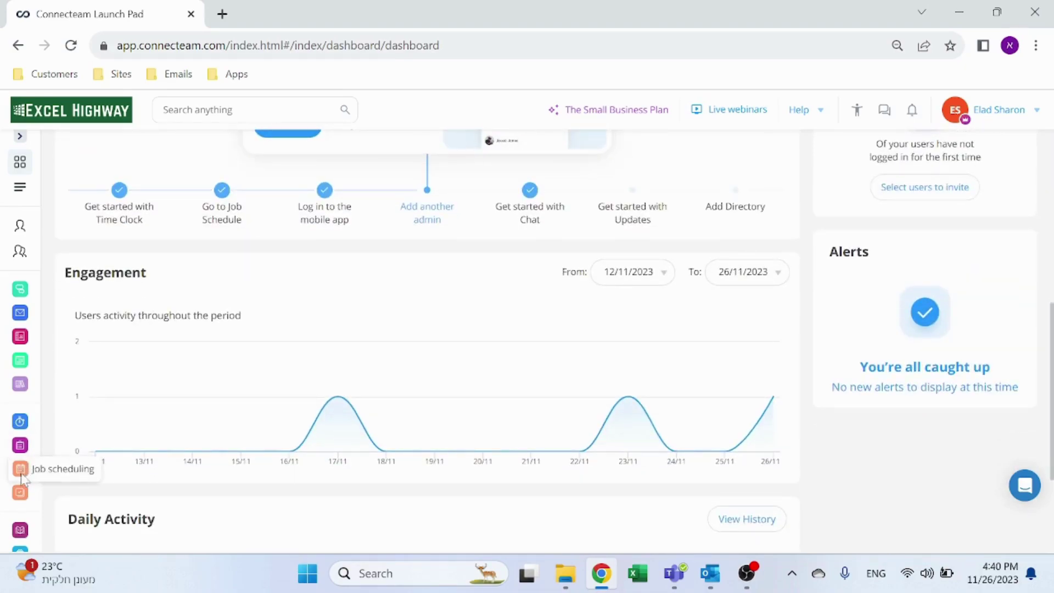
pyautogui.click(20, 496)
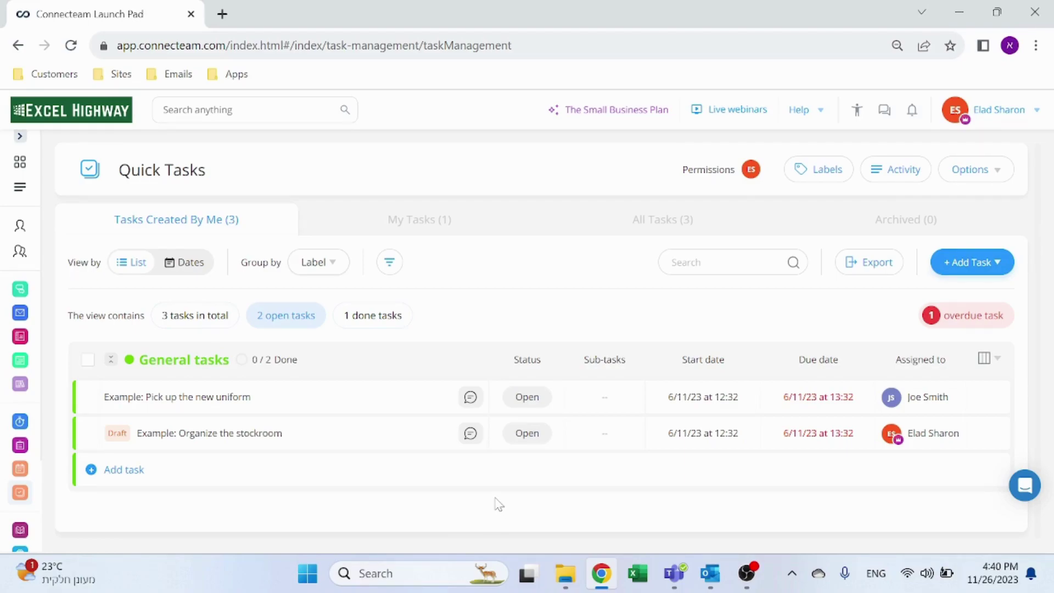
# Step: Create a single new task titled 'YouTube Video'
pyautogui.click(974, 266)
pyautogui.click(966, 287)
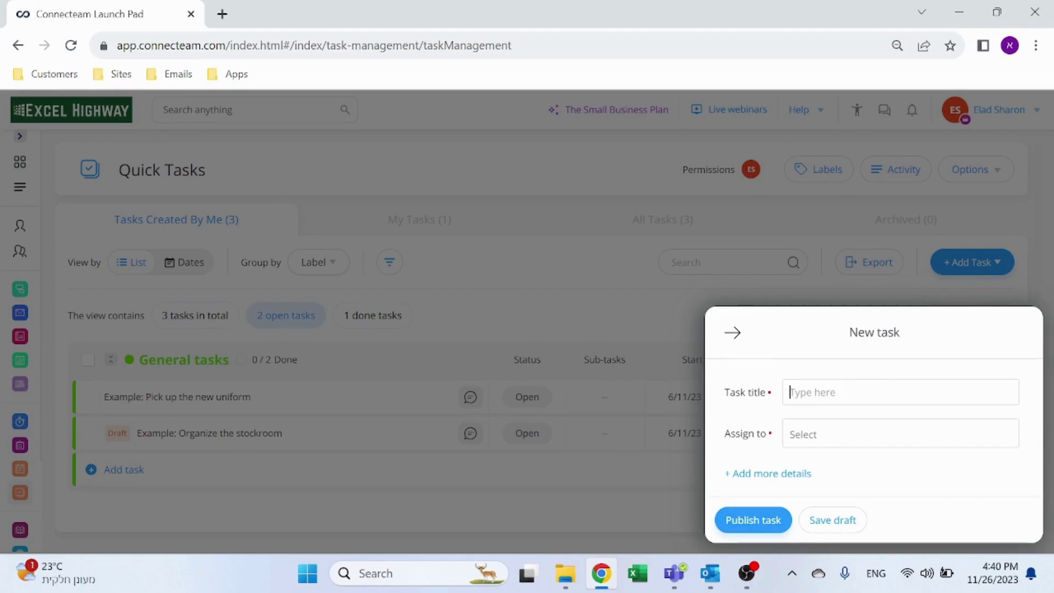
pyautogui.write('YouTube Video')
# Step: Assign users to the task, then remove the second assignee so only one remains
pyautogui.click(818, 436)
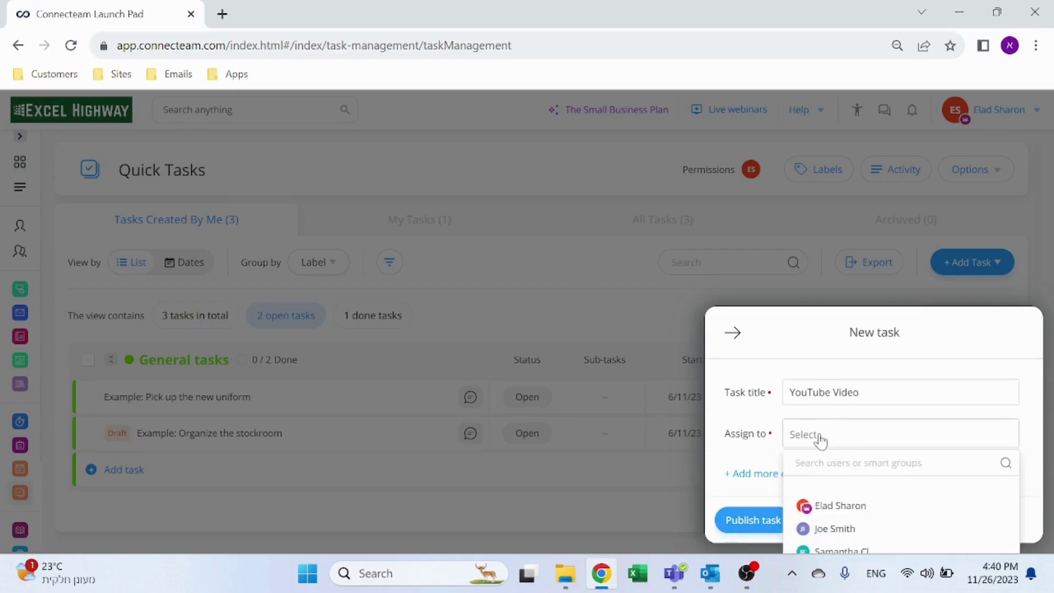
pyautogui.click(839, 427)
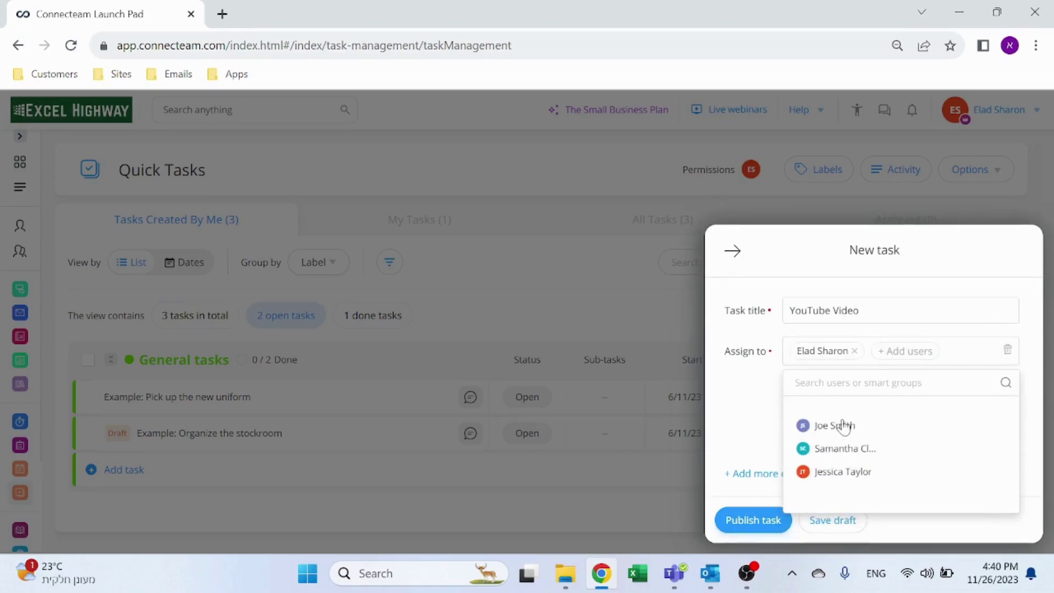
pyautogui.click(817, 428)
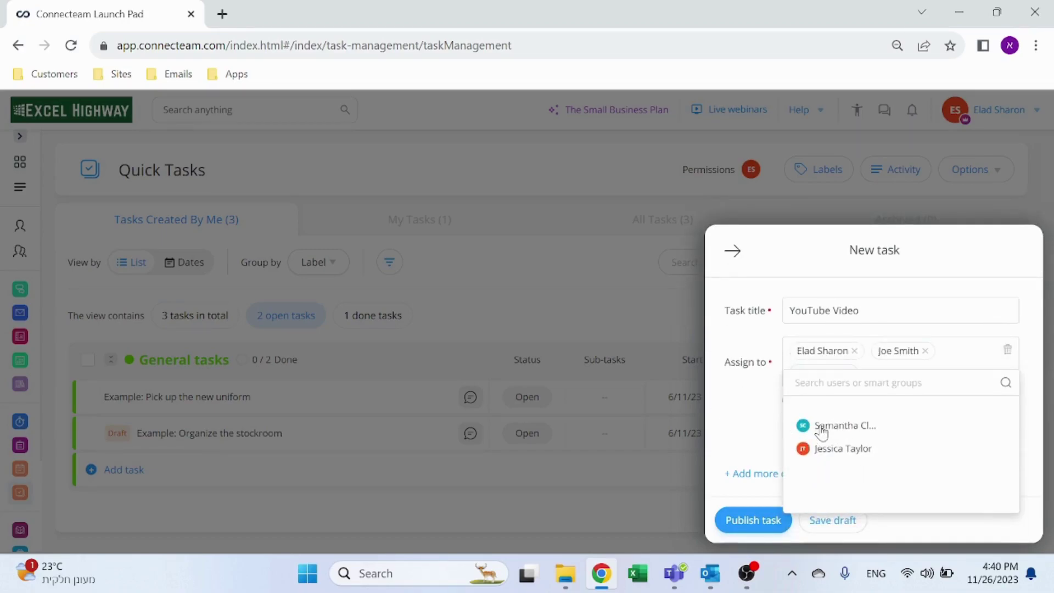
pyautogui.click(758, 429)
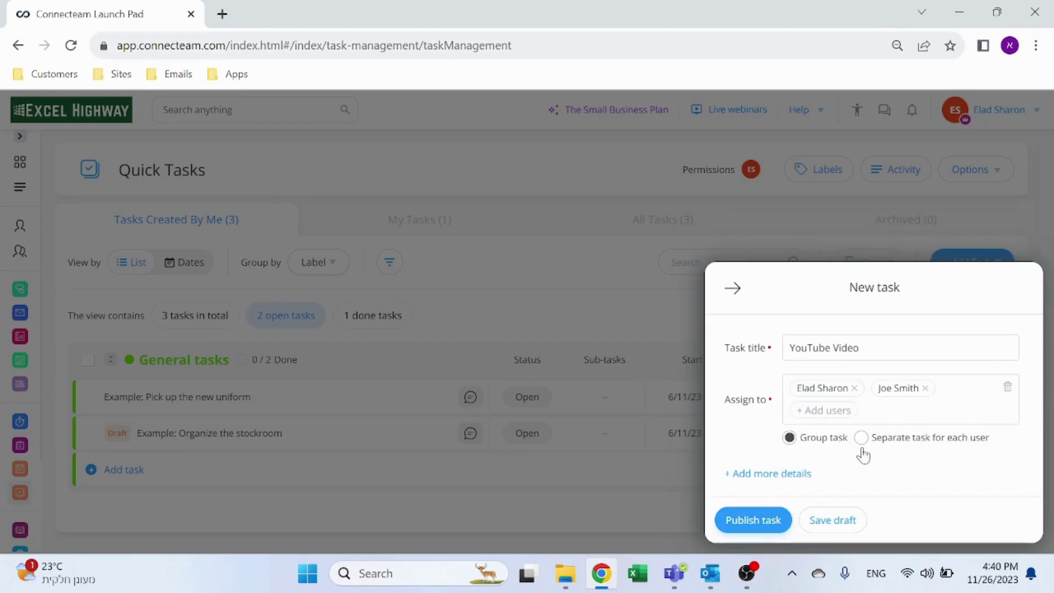
pyautogui.click(925, 387)
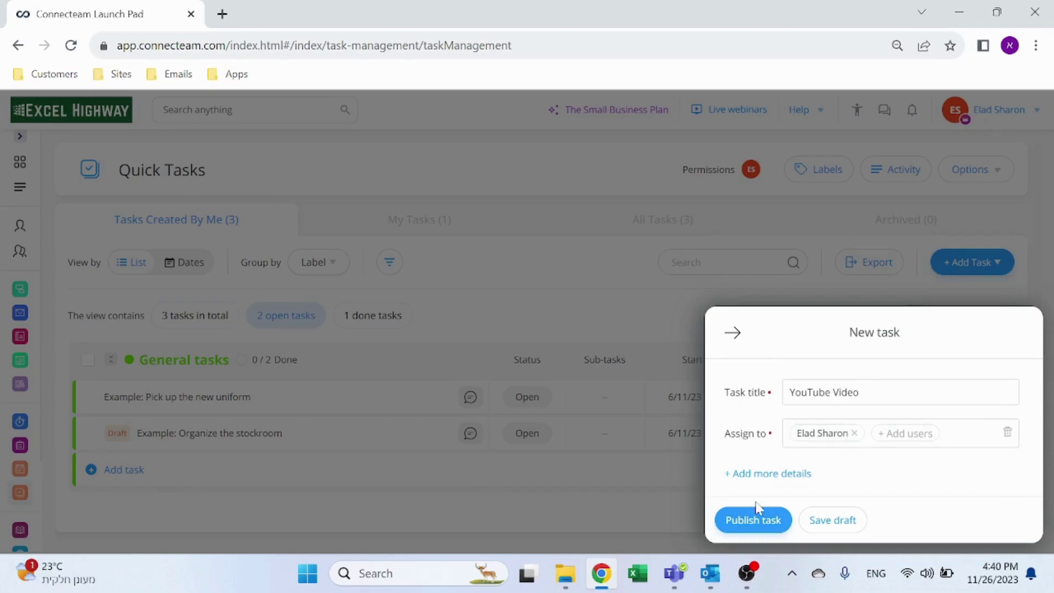
# Step: Expand the task's full details and write its description
pyautogui.click(763, 473)
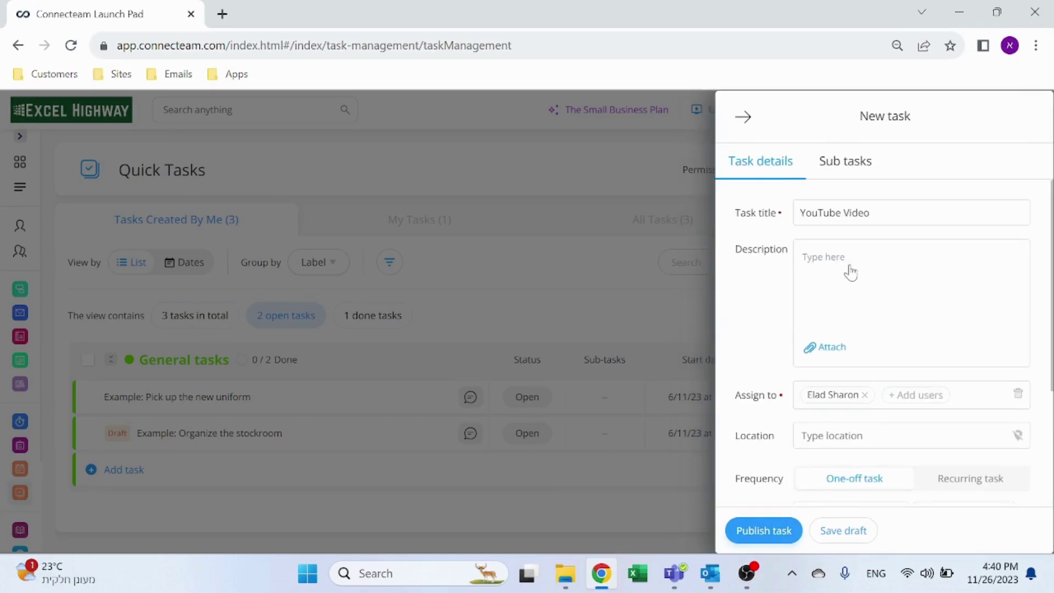
pyautogui.click(855, 270)
pyautogui.write('Record and post pleas')
pyautogui.scroll(-1, 884, 414)
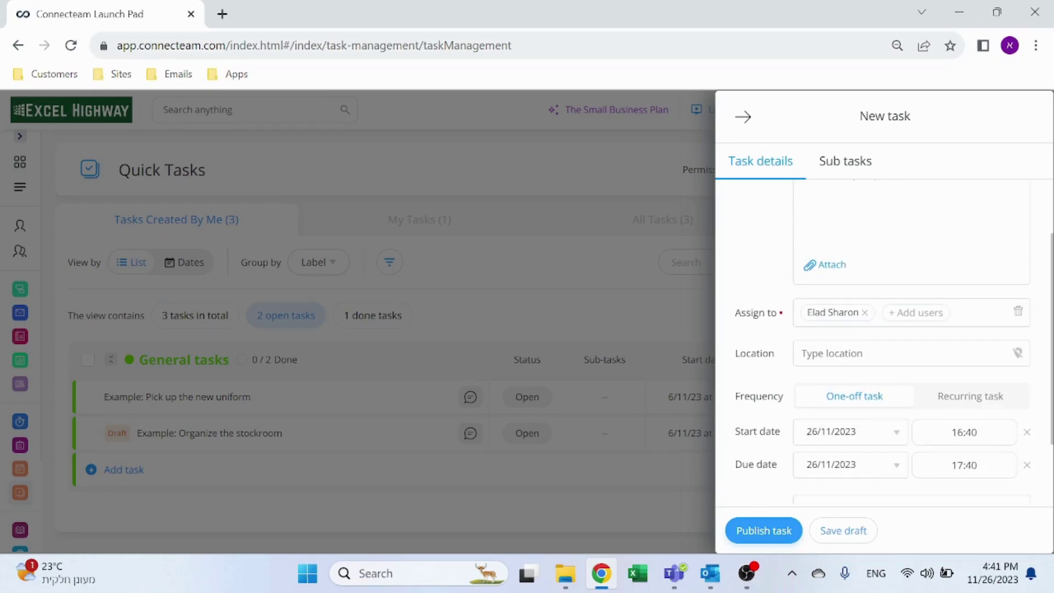
pyautogui.scroll(-1, 872, 341)
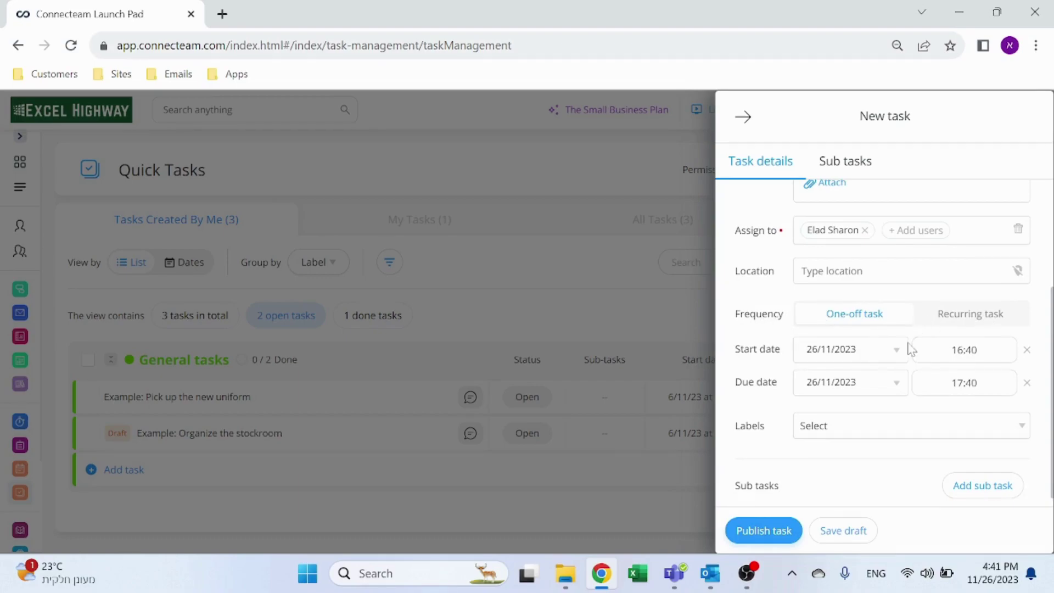
# Step: Set the task's due date to 01/12/2023 in the date picker
pyautogui.click(895, 385)
pyautogui.click(963, 528)
pyautogui.scroll(-1, 862, 442)
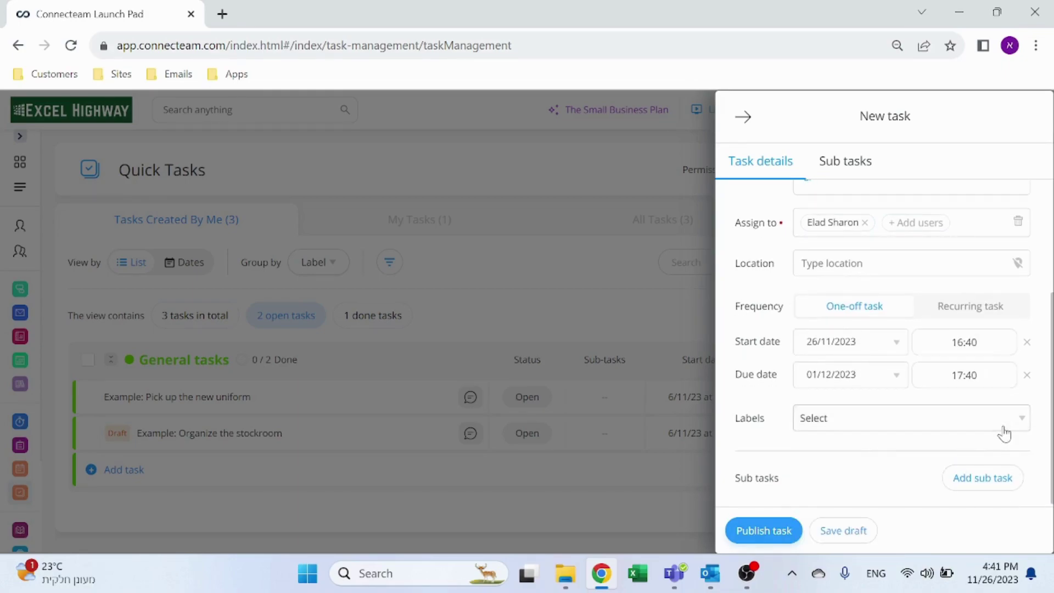
# Step: Create and apply a new 'YouTube' label, then publish the task
pyautogui.click(1002, 426)
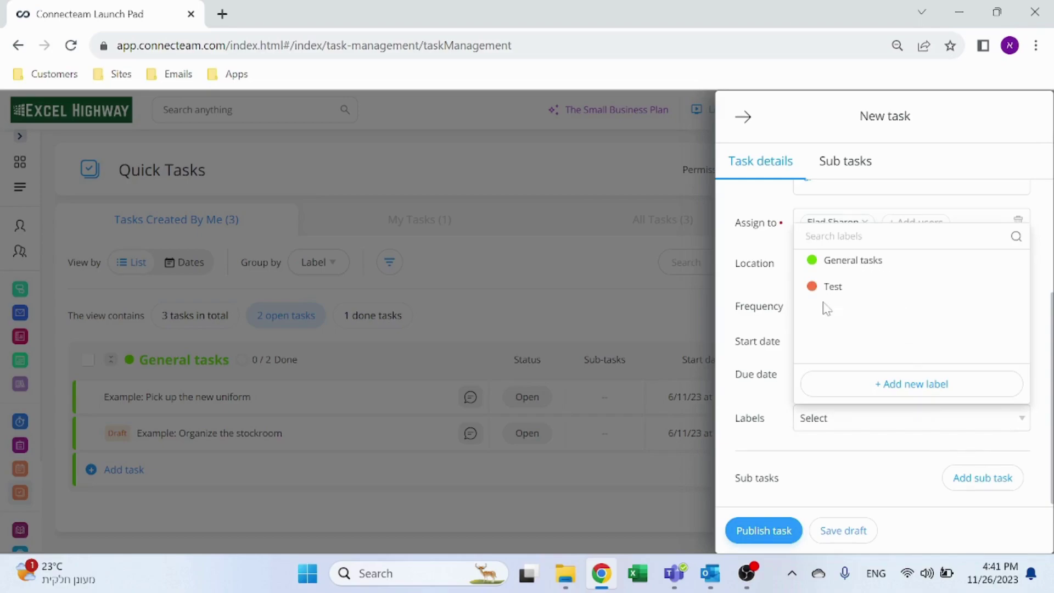
pyautogui.click(903, 386)
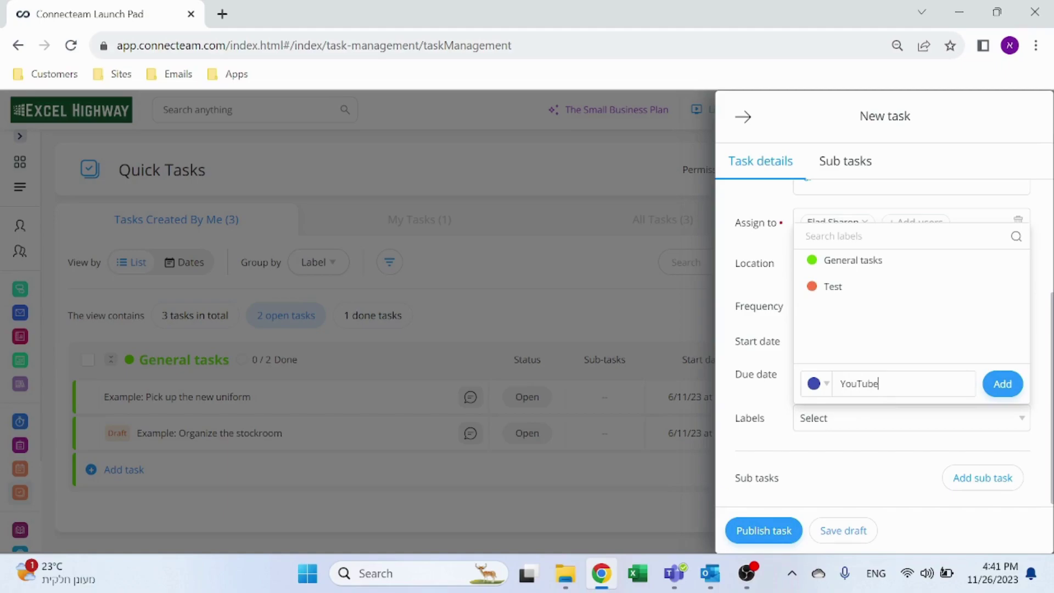
pyautogui.click(996, 384)
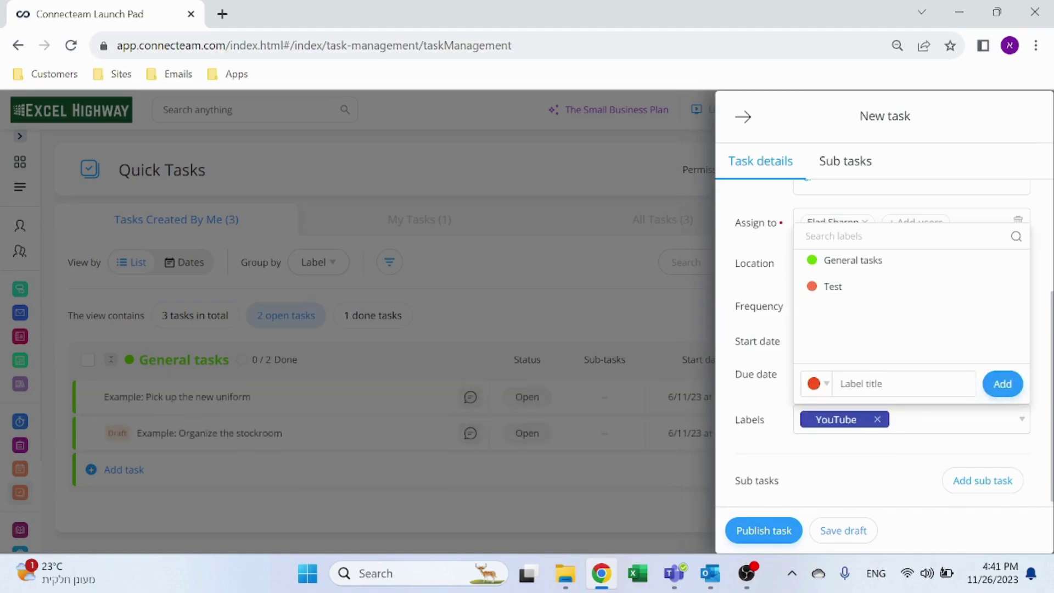
pyautogui.click(902, 458)
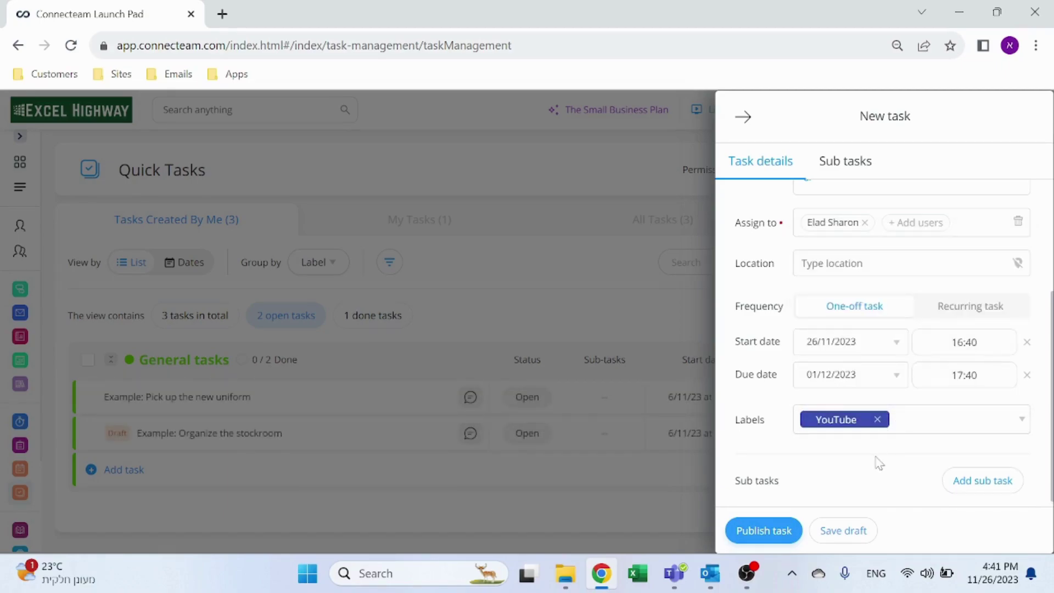
pyautogui.click(796, 532)
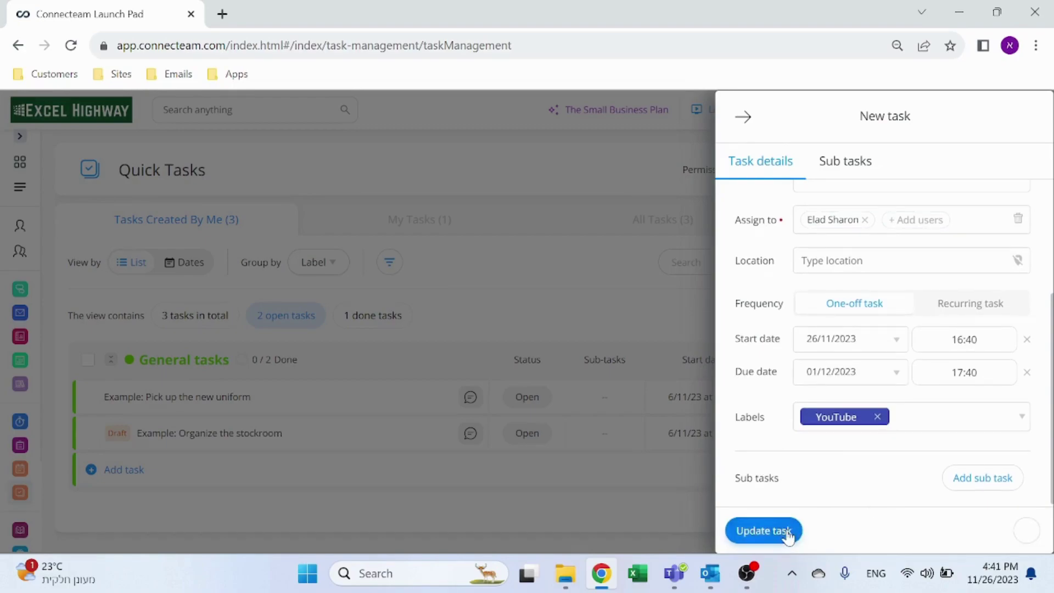
pyautogui.scroll(-2, 329, 455)
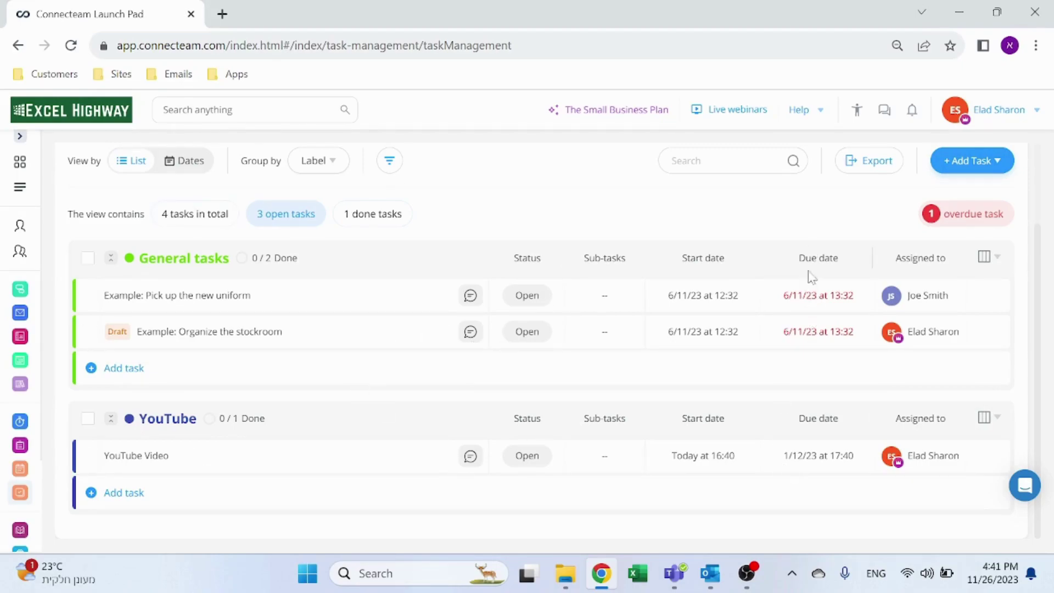
pyautogui.scroll(2, 820, 349)
pyautogui.scroll(-2, 818, 400)
pyautogui.click(967, 220)
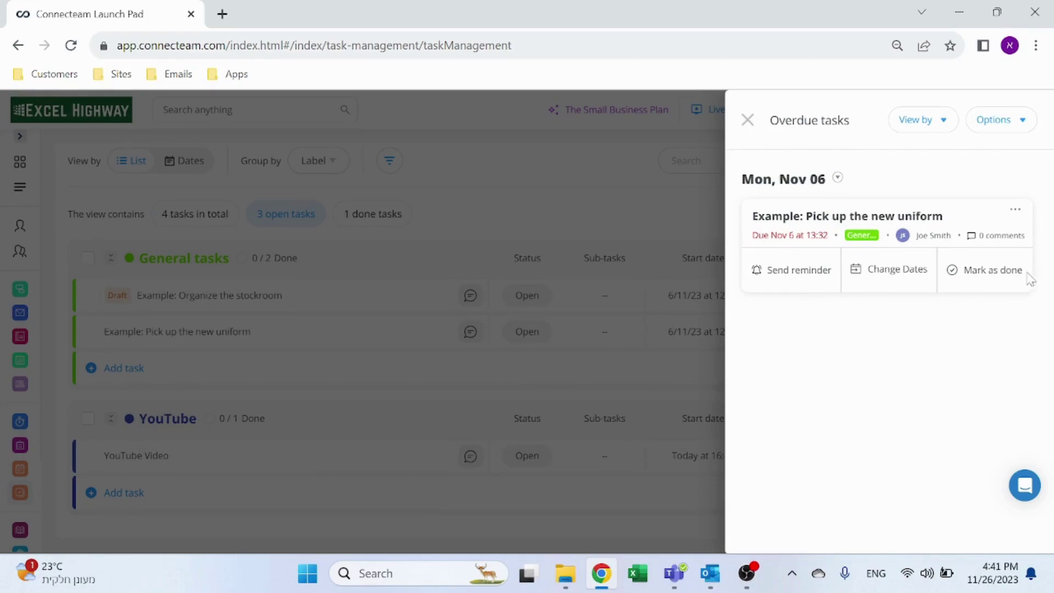
pyautogui.click(751, 124)
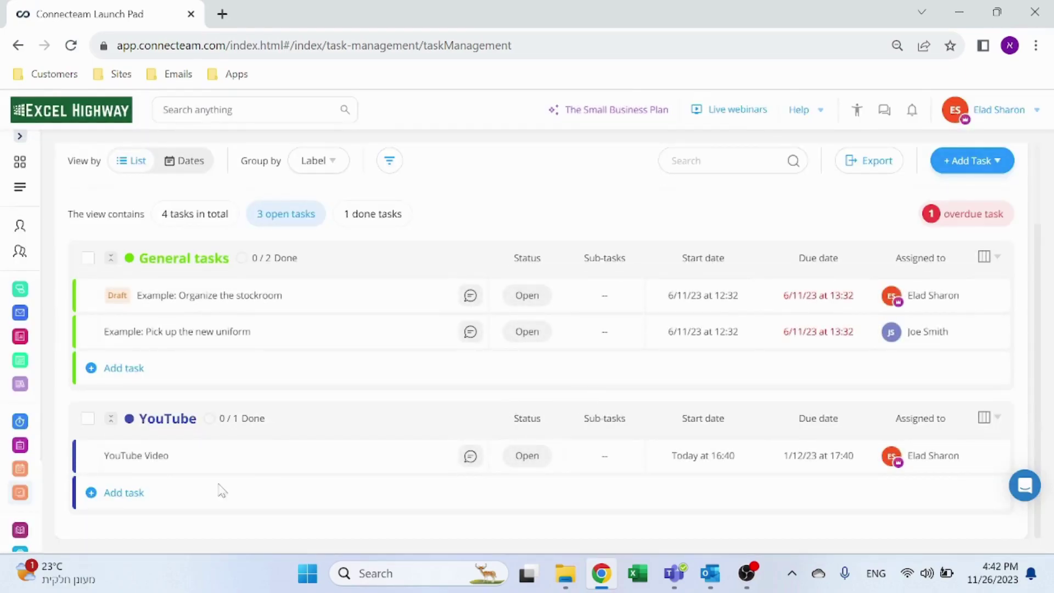
# Step: Post the comment 'Did you see this task?' on the YouTube Video task
pyautogui.click(156, 465)
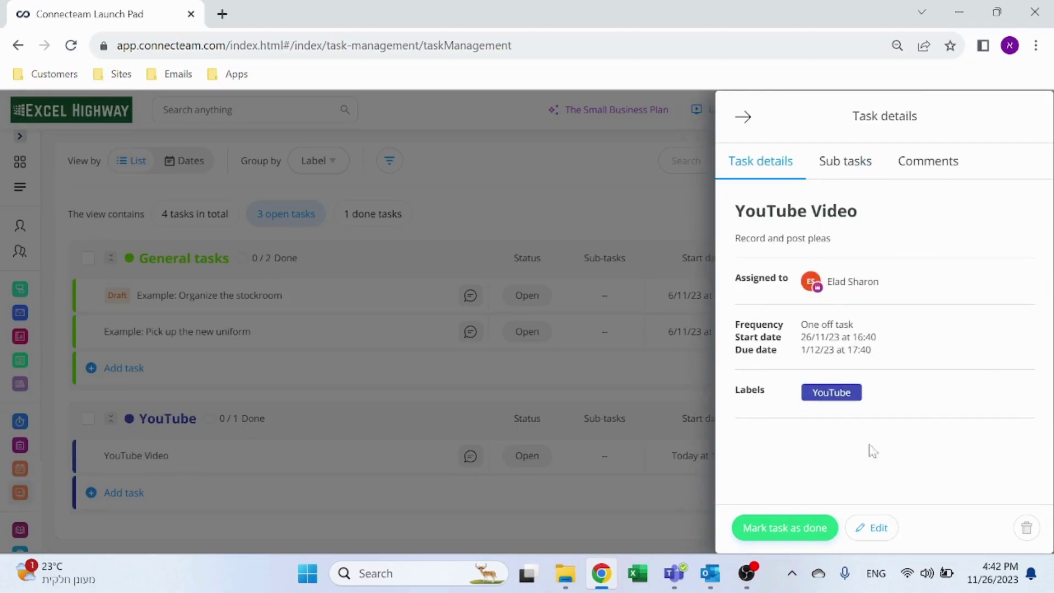
pyautogui.click(910, 161)
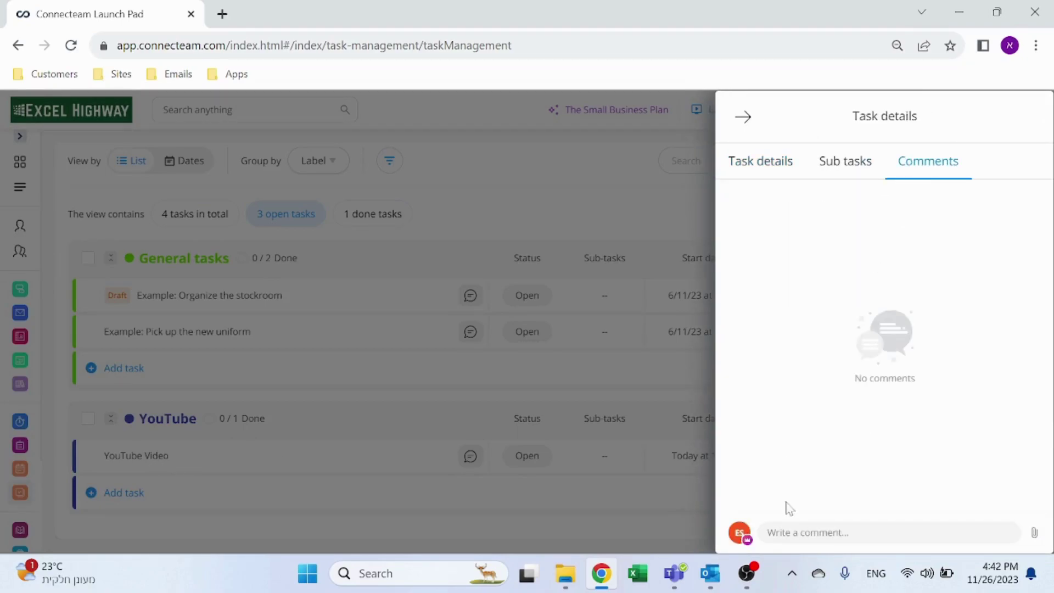
pyautogui.write('Did you see this task?')
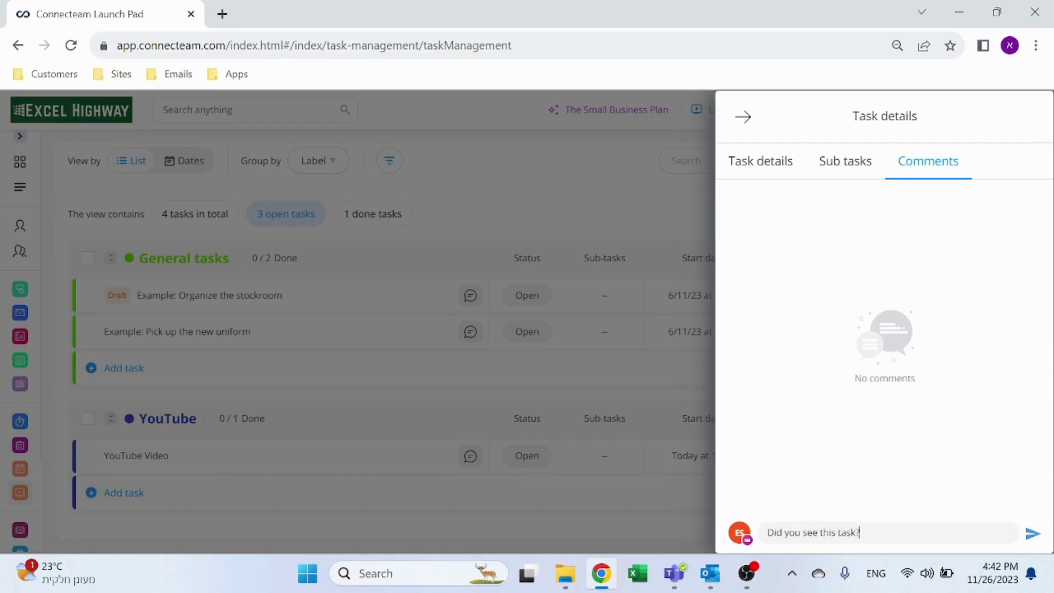
pyautogui.press('Return')
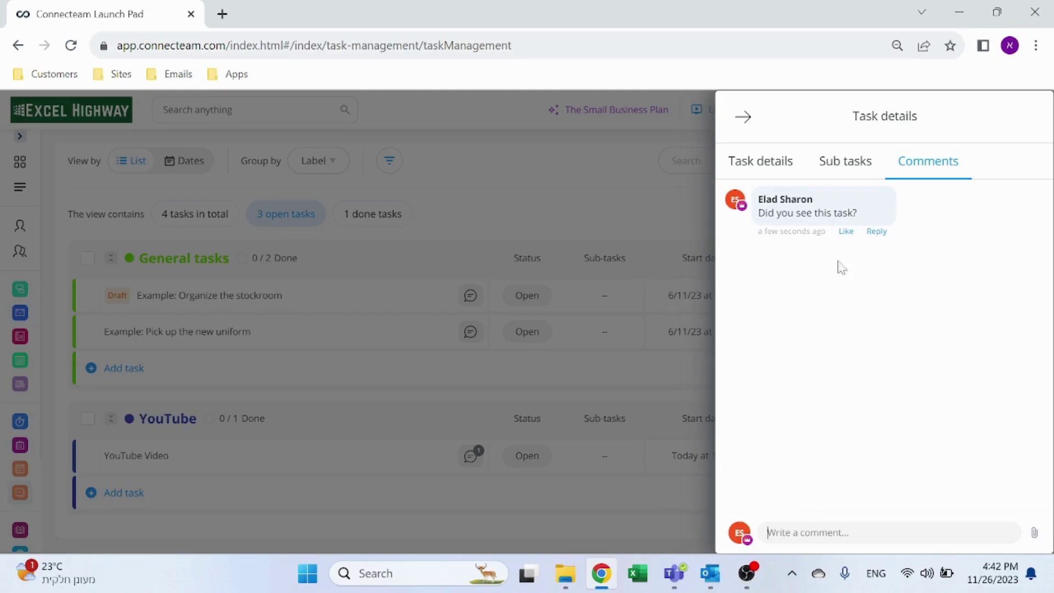
# Step: Check the task's Sub tasks tab, then close the task details panel
pyautogui.click(866, 165)
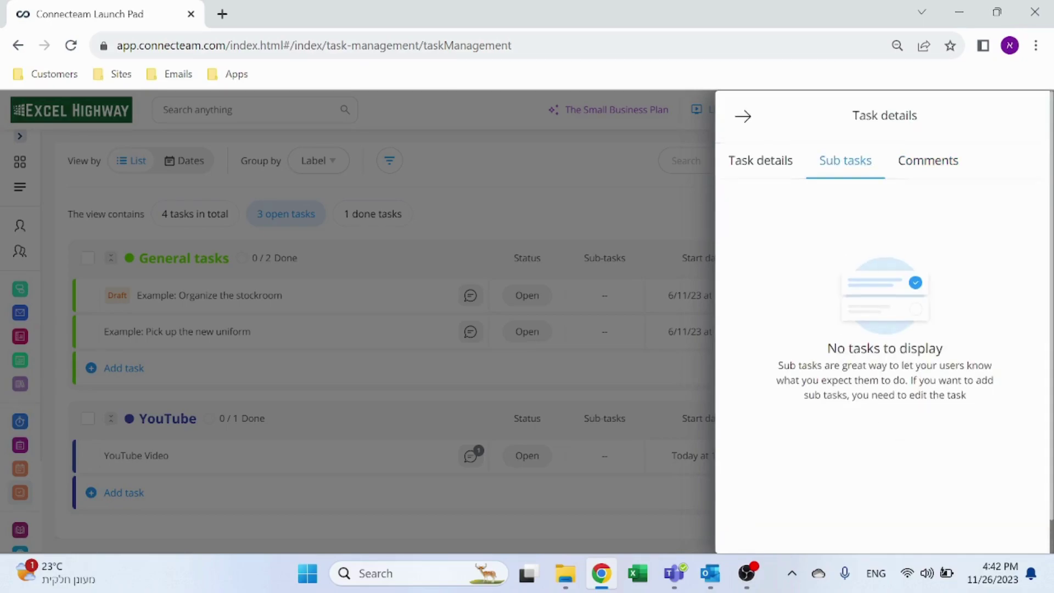
pyautogui.scroll(-1, 856, 181)
pyautogui.scroll(1, 779, 159)
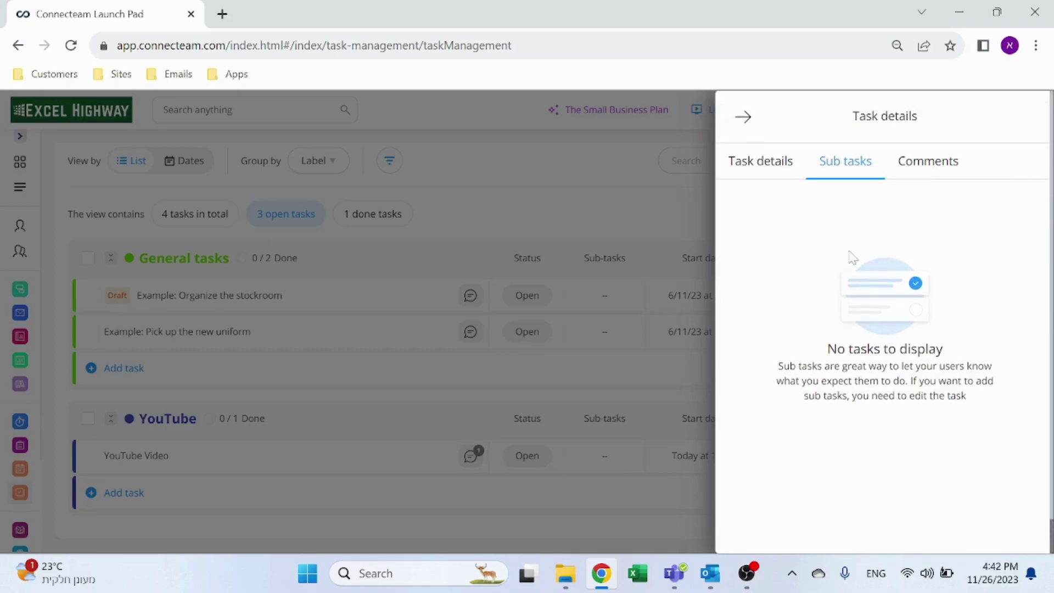
pyautogui.click(743, 116)
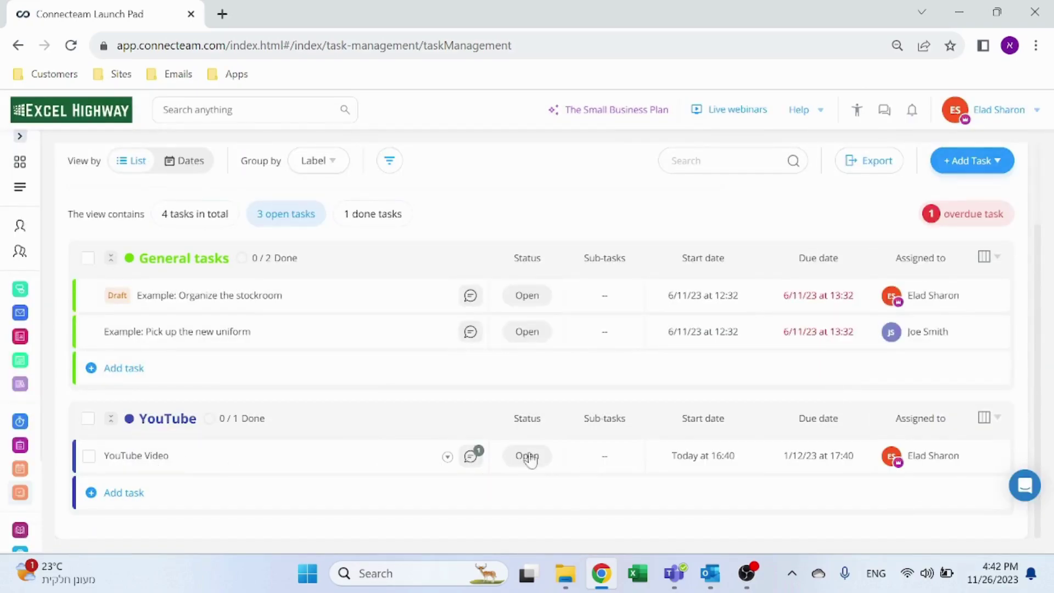
# Step: Open the YouTube Video task for editing on its Sub tasks list
pyautogui.click(155, 456)
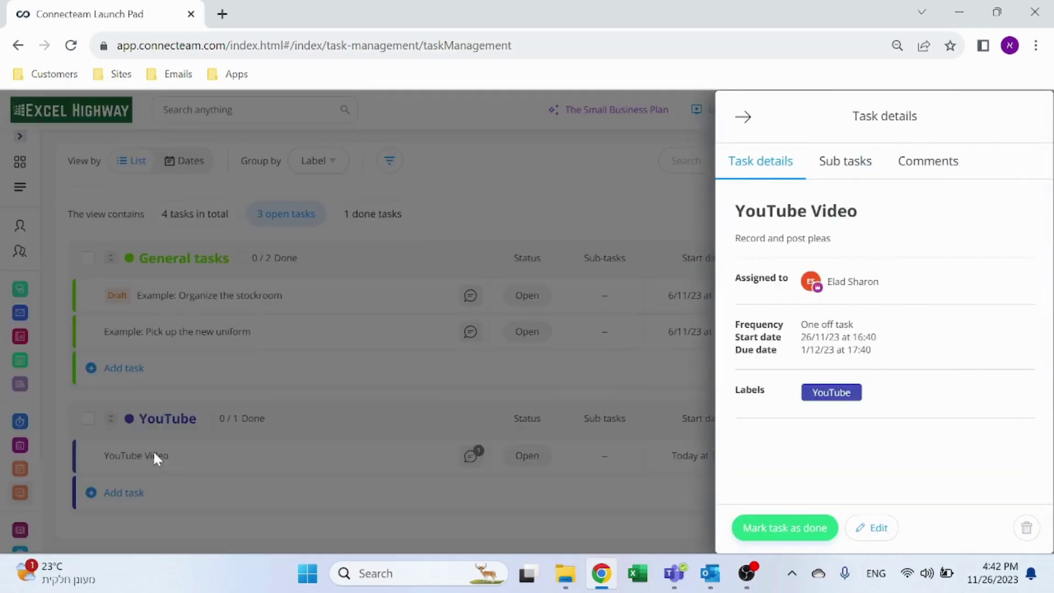
pyautogui.click(867, 527)
pyautogui.click(856, 177)
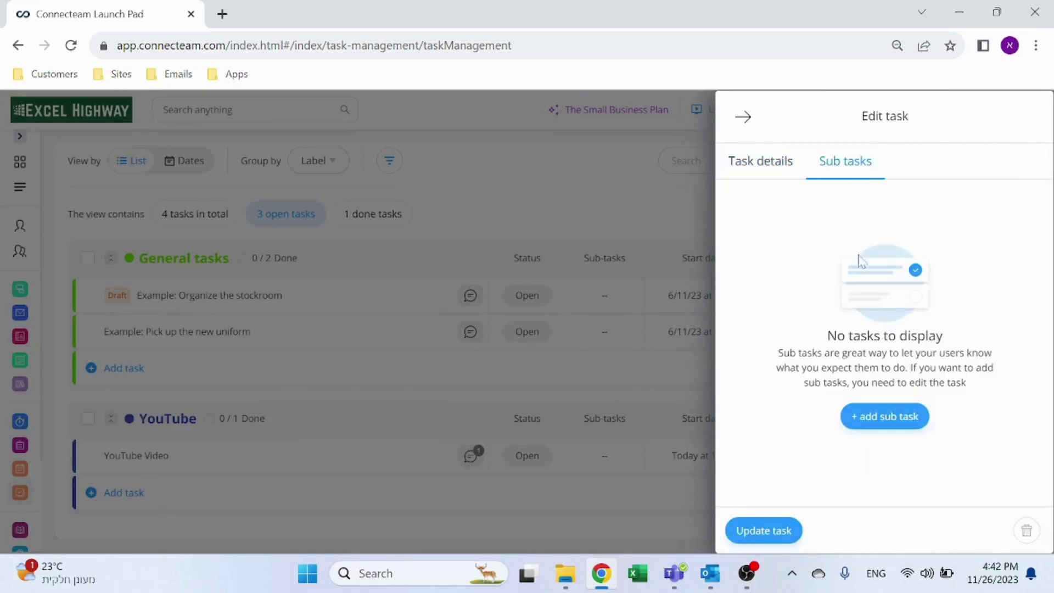
pyautogui.click(882, 415)
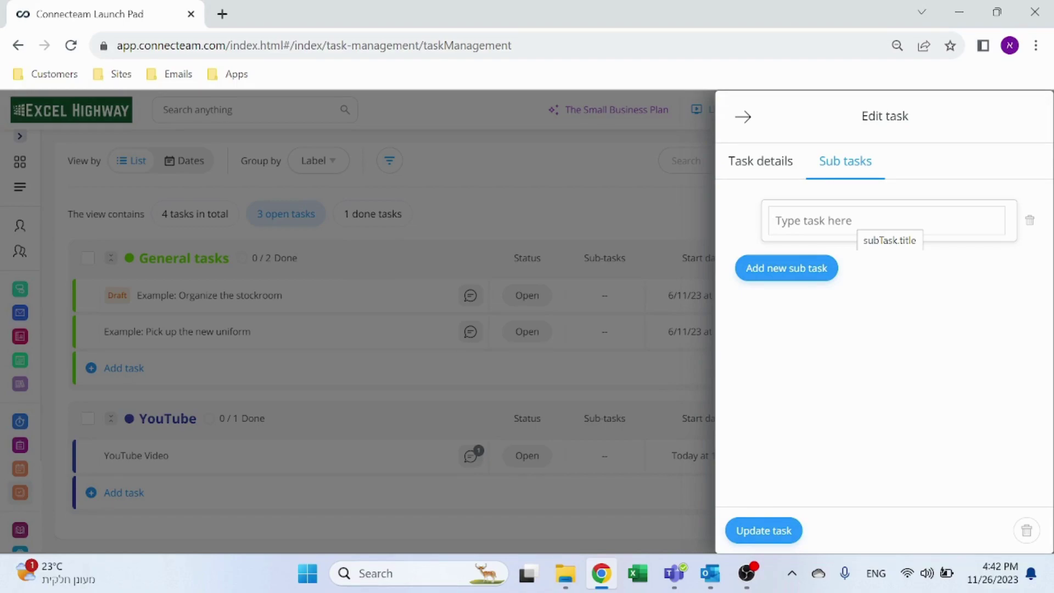
# Step: Add sub-tasks Research, Record, Edit and Post, then update the task
pyautogui.click(886, 221)
pyautogui.write('Resear')
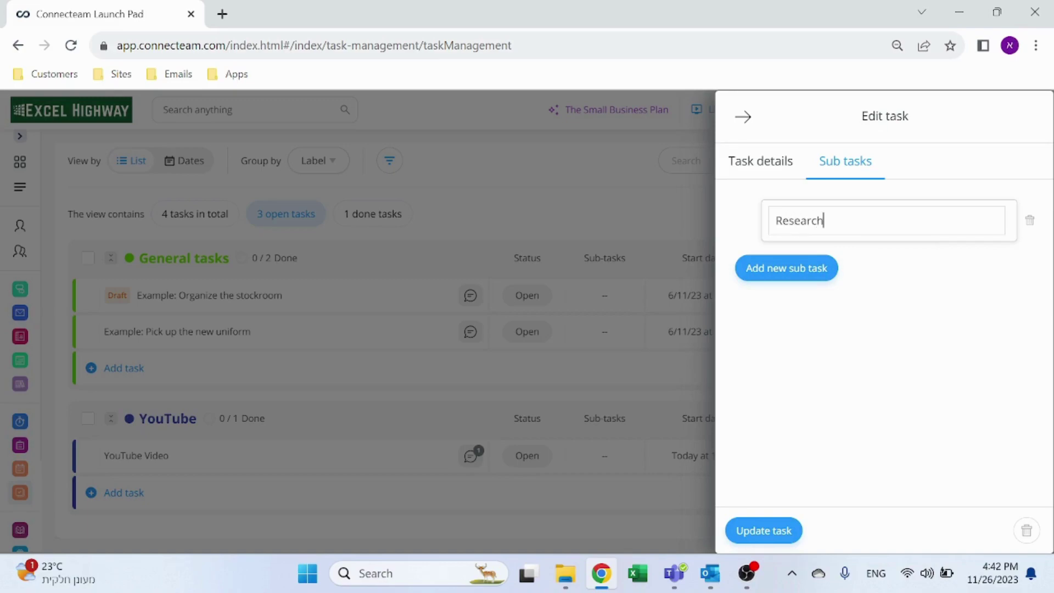
pyautogui.write('ch')
pyautogui.click(816, 268)
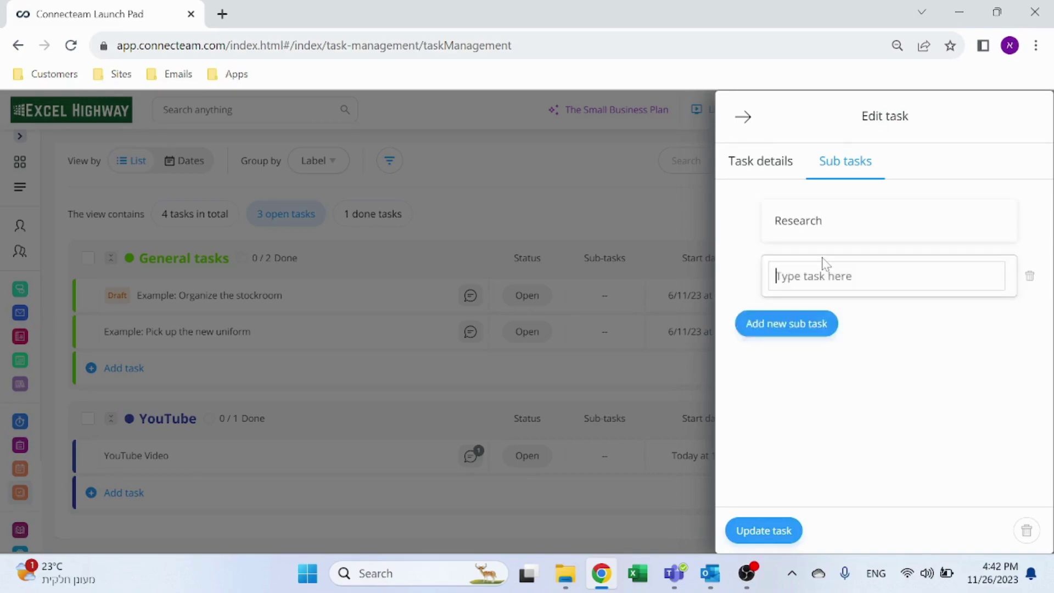
pyautogui.write('Record')
pyautogui.click(812, 323)
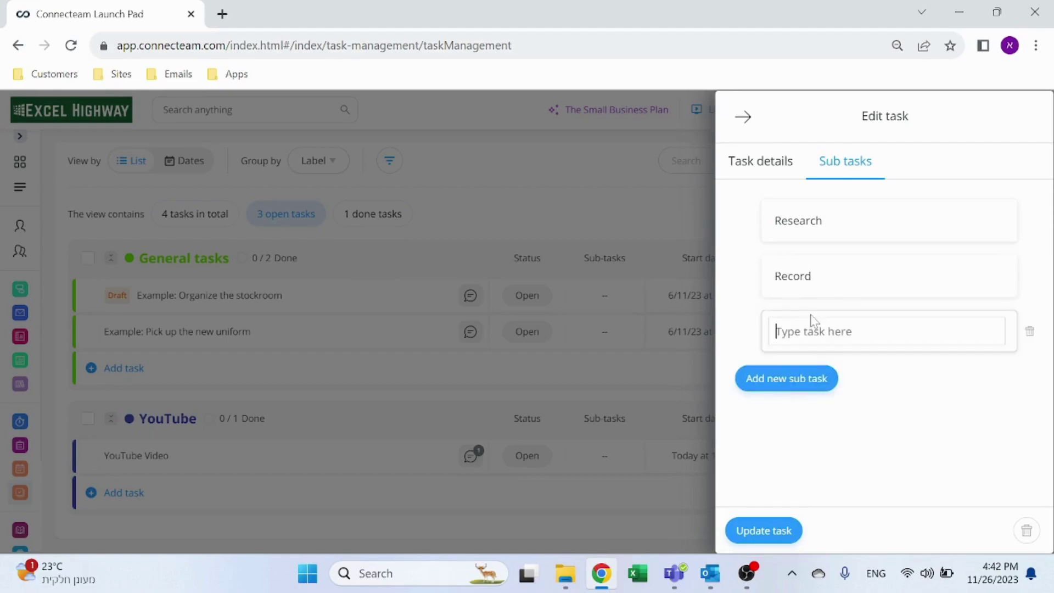
pyautogui.write('Edit')
pyautogui.click(786, 378)
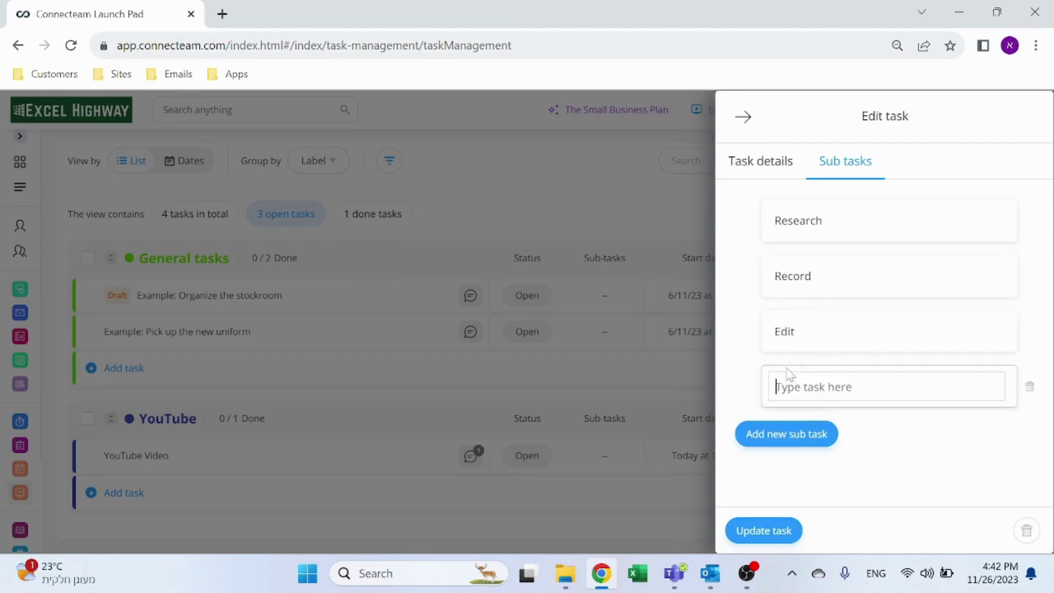
pyautogui.write('Post')
pyautogui.click(768, 530)
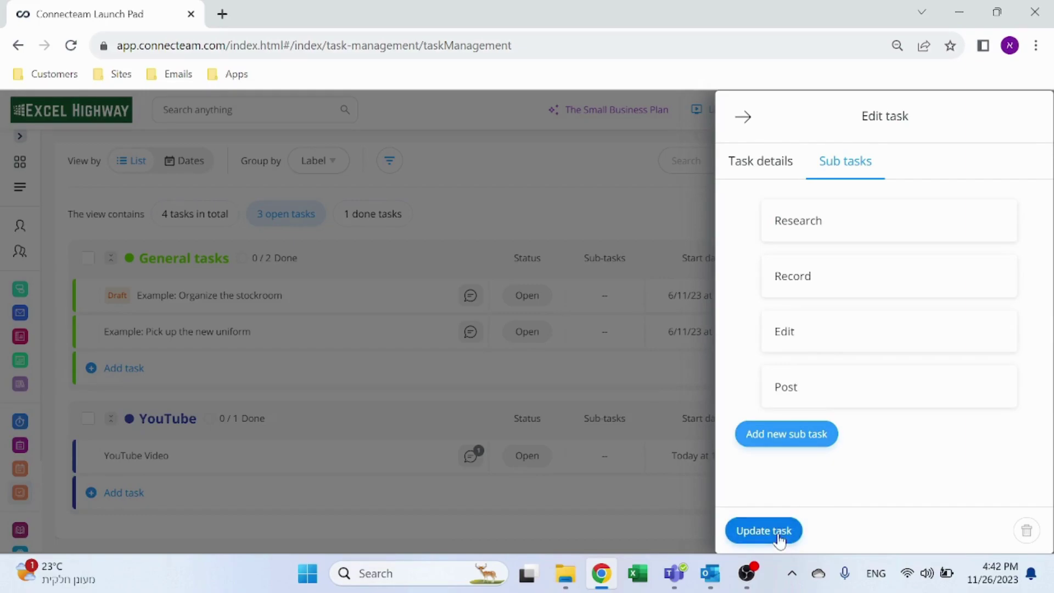
# Step: Mark the Research, Record and Edit sub-tasks complete, then close the task details
pyautogui.click(140, 459)
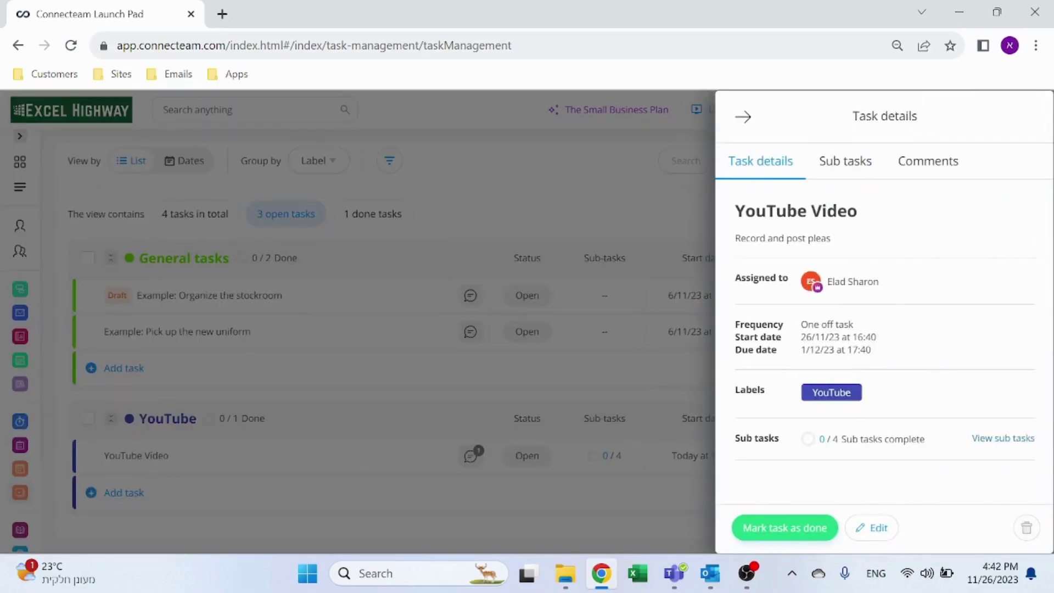
pyautogui.click(854, 162)
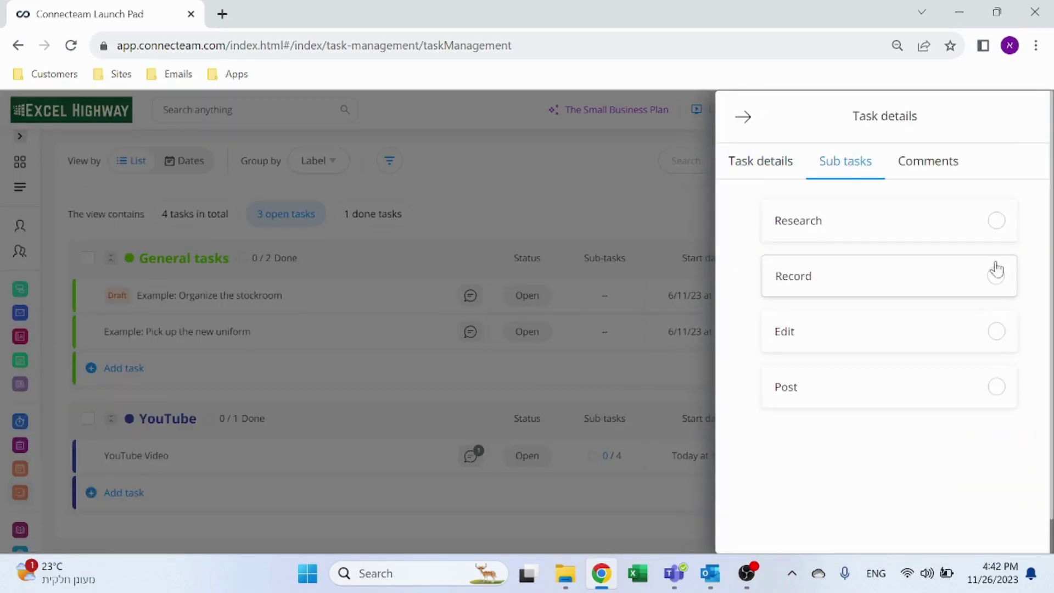
pyautogui.click(994, 222)
pyautogui.click(996, 279)
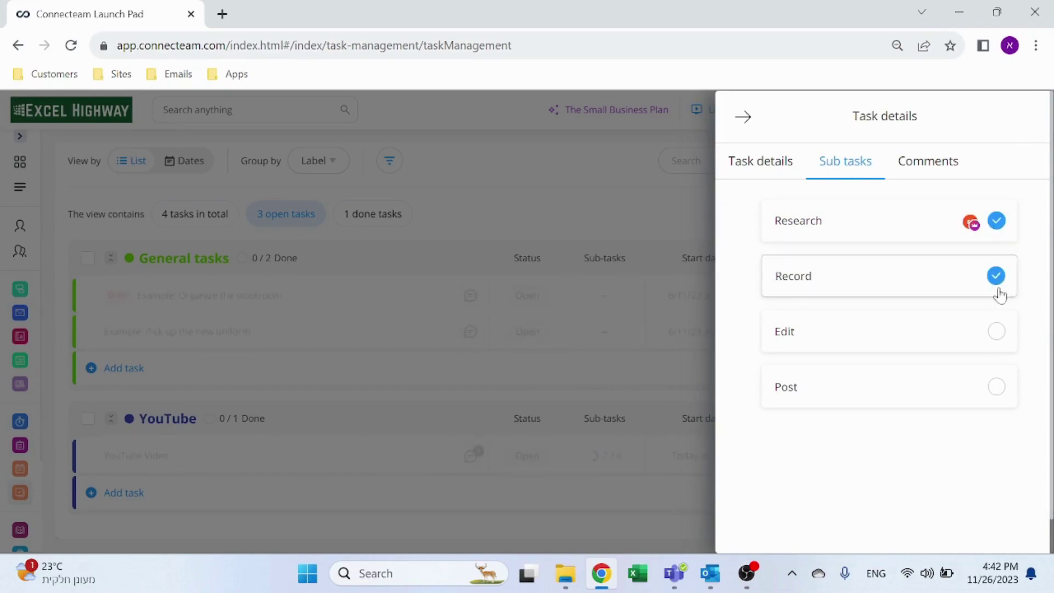
pyautogui.click(996, 334)
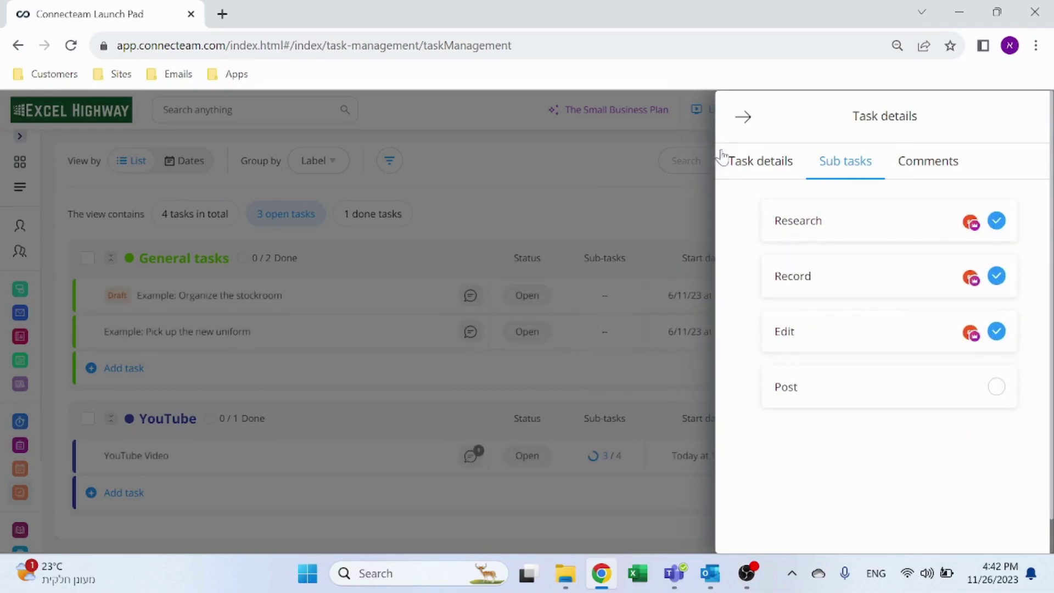
pyautogui.click(743, 118)
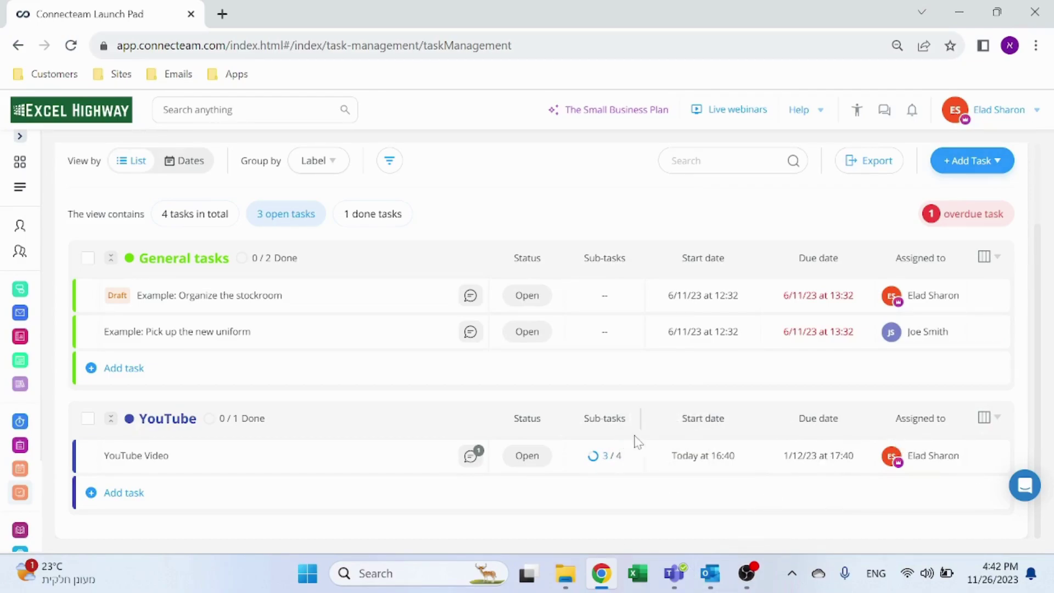
pyautogui.click(535, 464)
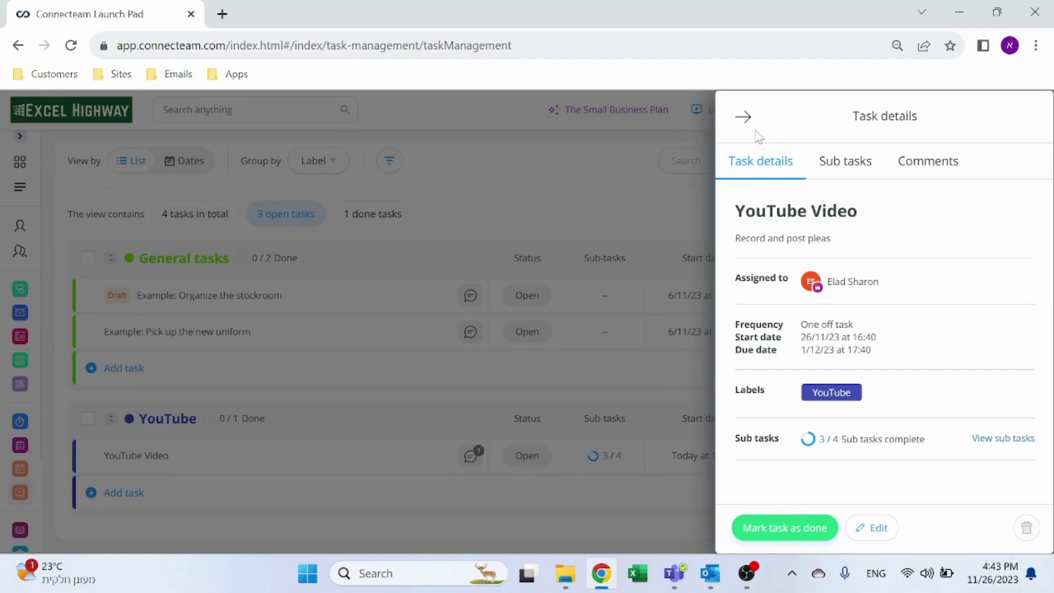
pyautogui.click(744, 118)
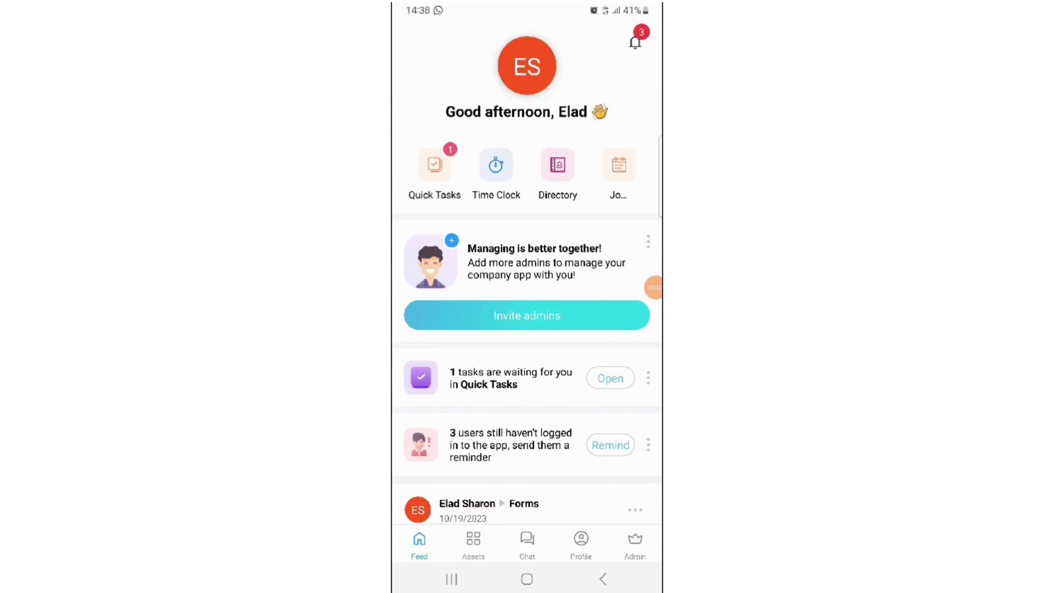
# Step: In the mobile app, open YouTube Video and check off the Post sub-task
pyautogui.click(611, 378)
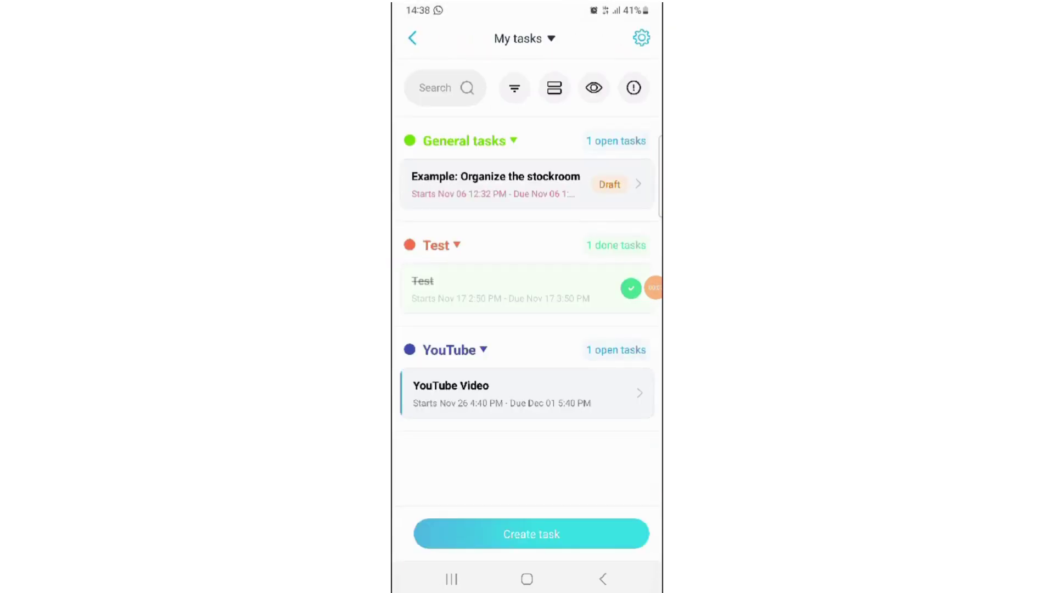
pyautogui.click(494, 392)
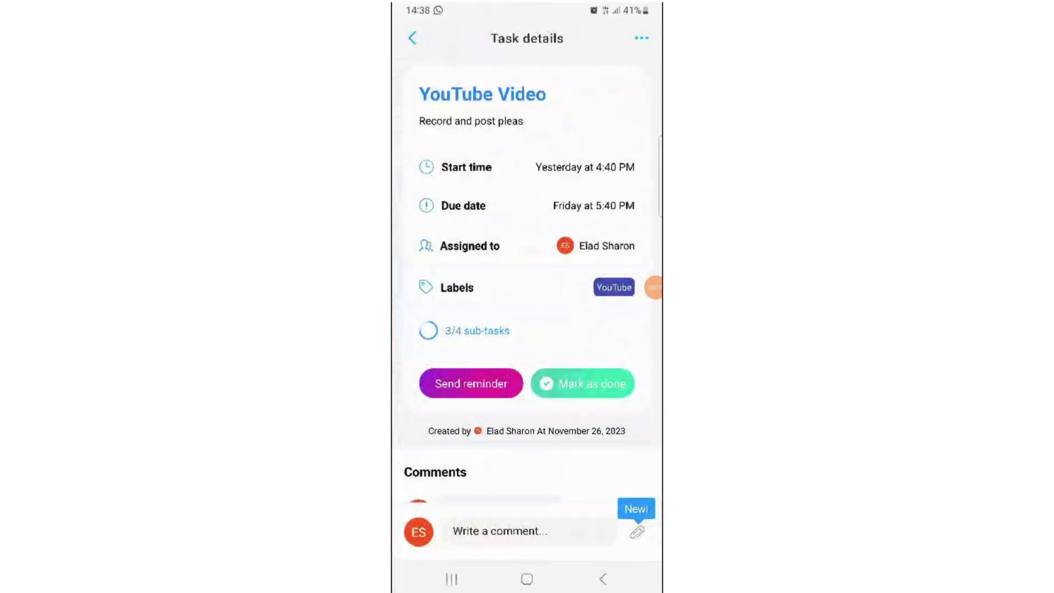
pyautogui.click(477, 330)
pyautogui.click(632, 469)
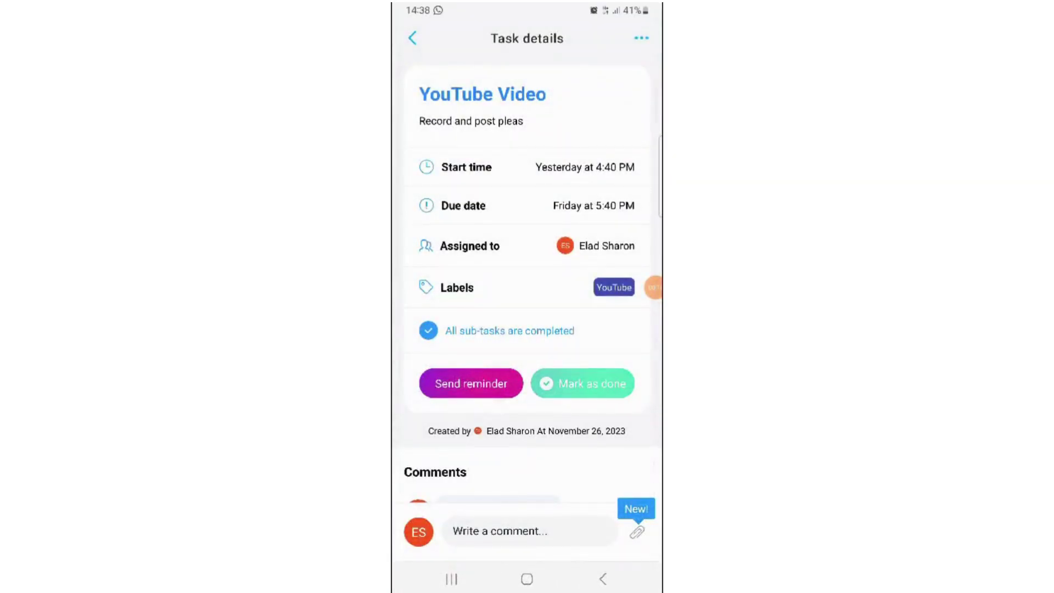
# Step: Start writing the comment 'Sure' on the task
pyautogui.scroll(-2, 527, 297)
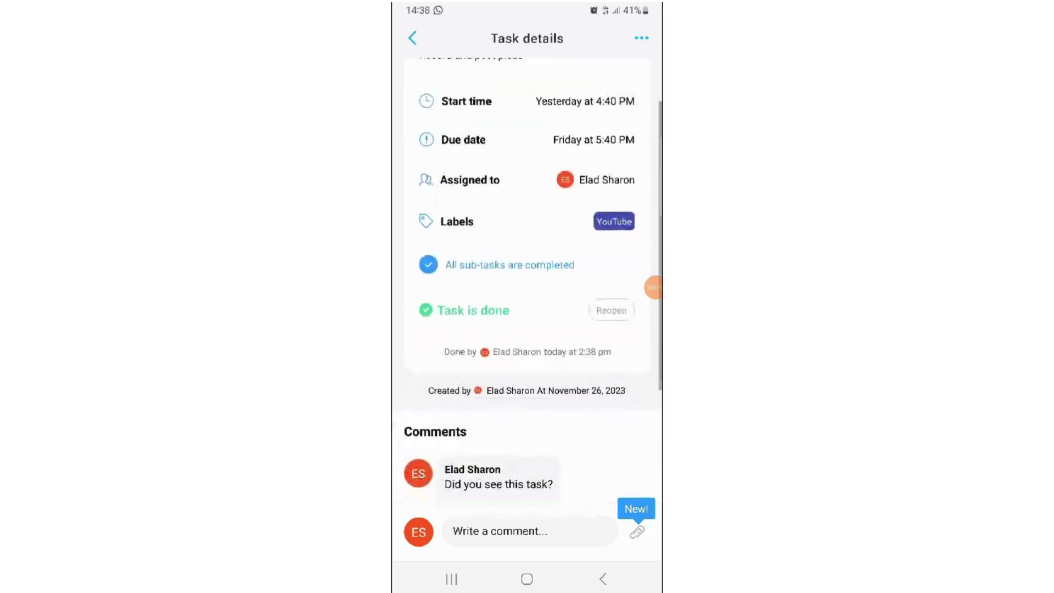
pyautogui.click(499, 311)
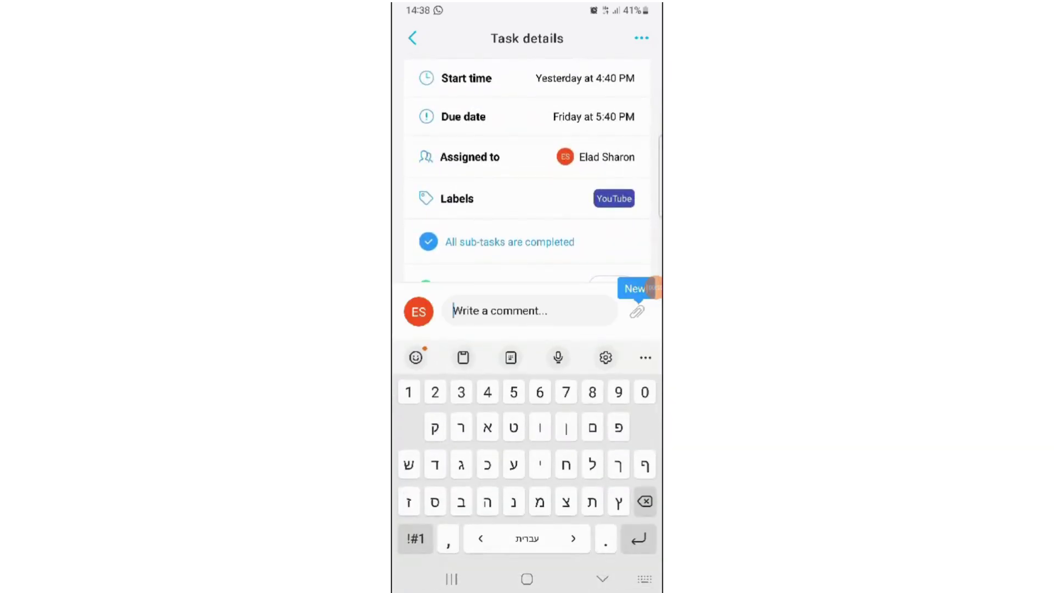
pyautogui.write('Sure')
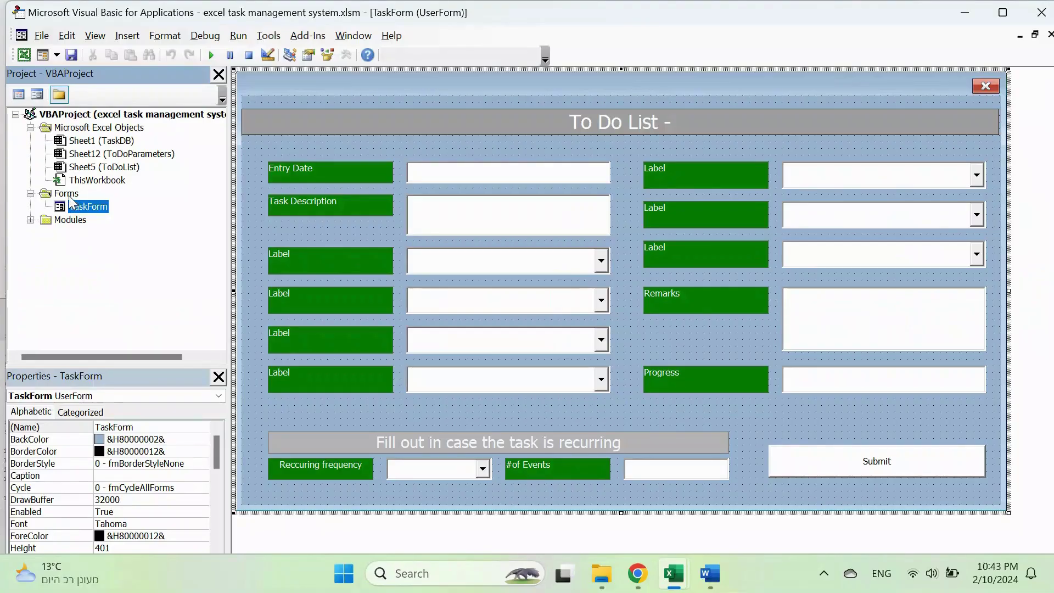
# Step: Insert a new blank UserForm and show the controls Toolbox
pyautogui.rightClick(66, 193)
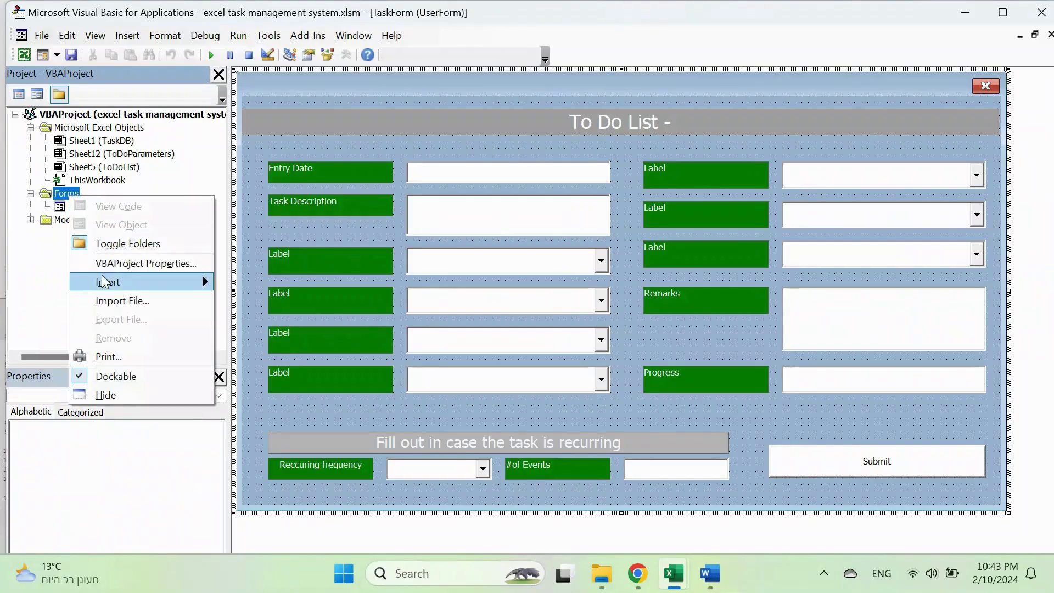
pyautogui.click(242, 280)
pyautogui.click(660, 377)
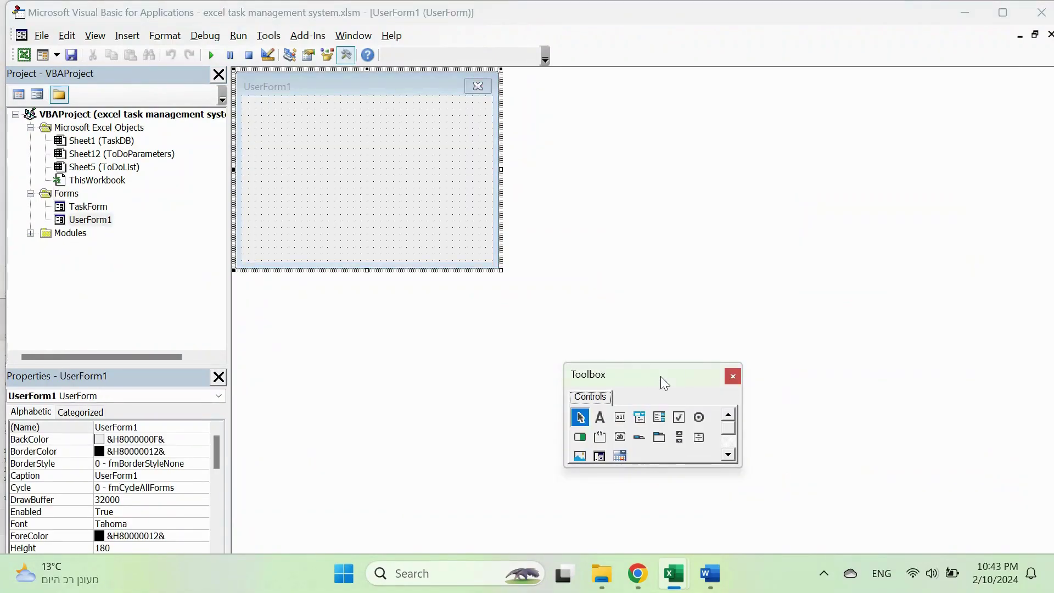
pyautogui.click(134, 39)
pyautogui.moveTo(95, 35)
pyautogui.click(125, 264)
pyautogui.hotkey('alt', 'v')
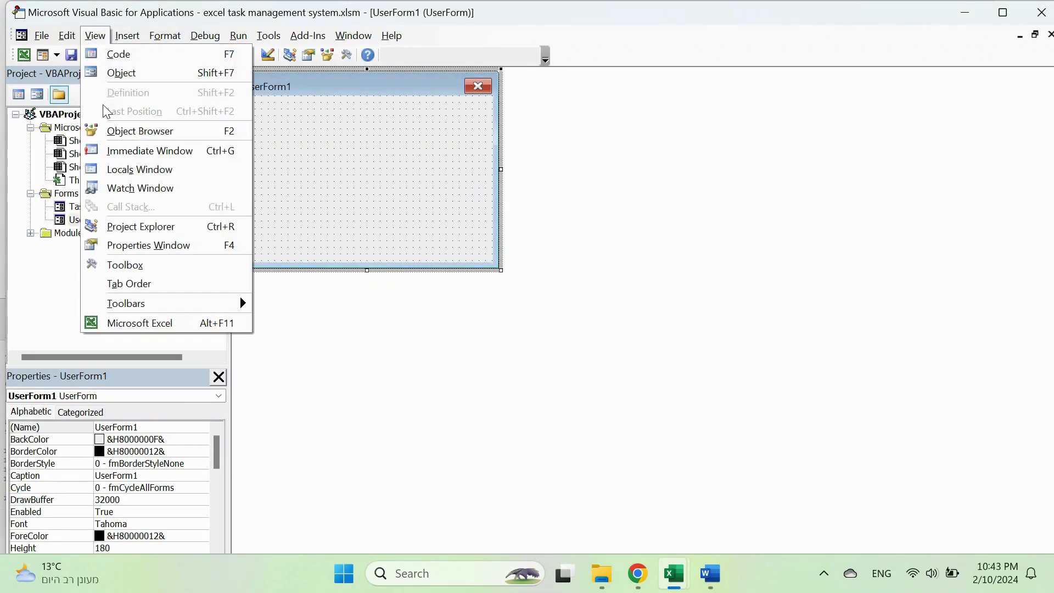
pyautogui.click(140, 266)
pyautogui.click(569, 391)
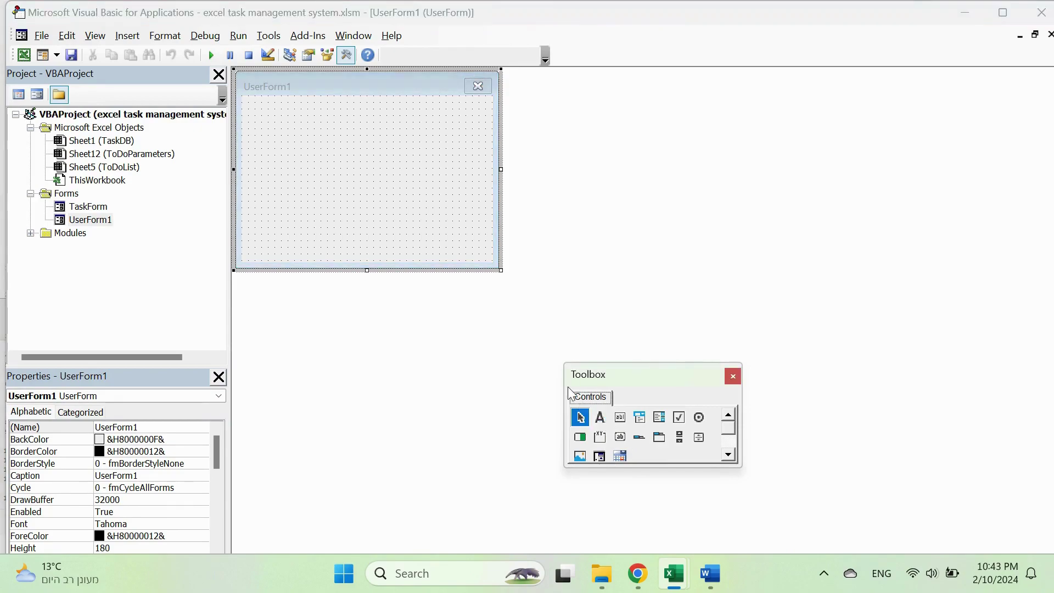
# Step: Draw a label captioned 'Task Name' with a text box beside it
pyautogui.moveTo(252, 106); pyautogui.dragTo(381, 157)
pyautogui.click(61, 510)
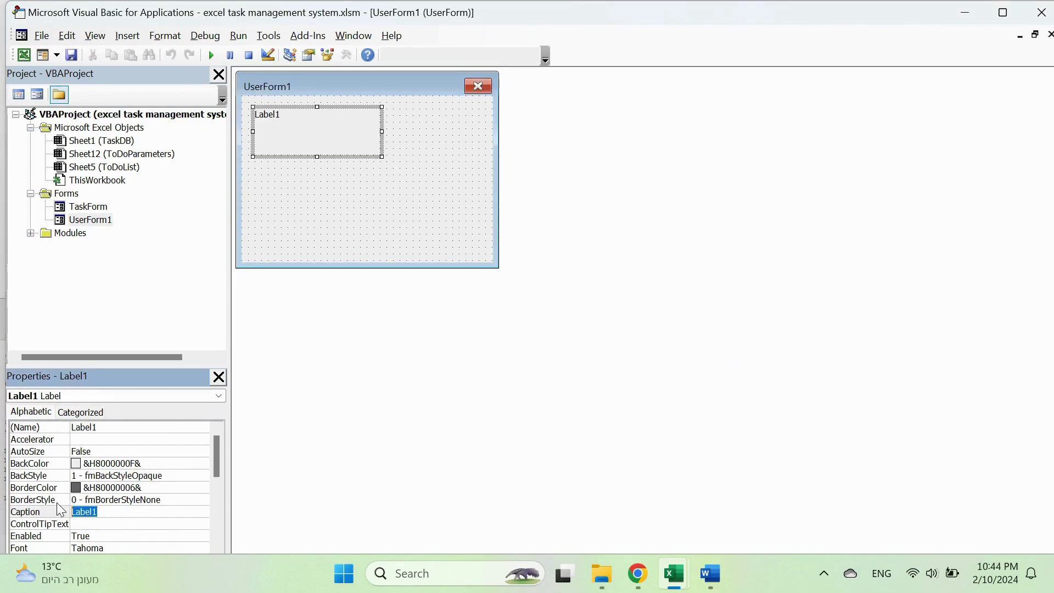
pyautogui.write('Task Name')
pyautogui.click(413, 213)
pyautogui.click(620, 417)
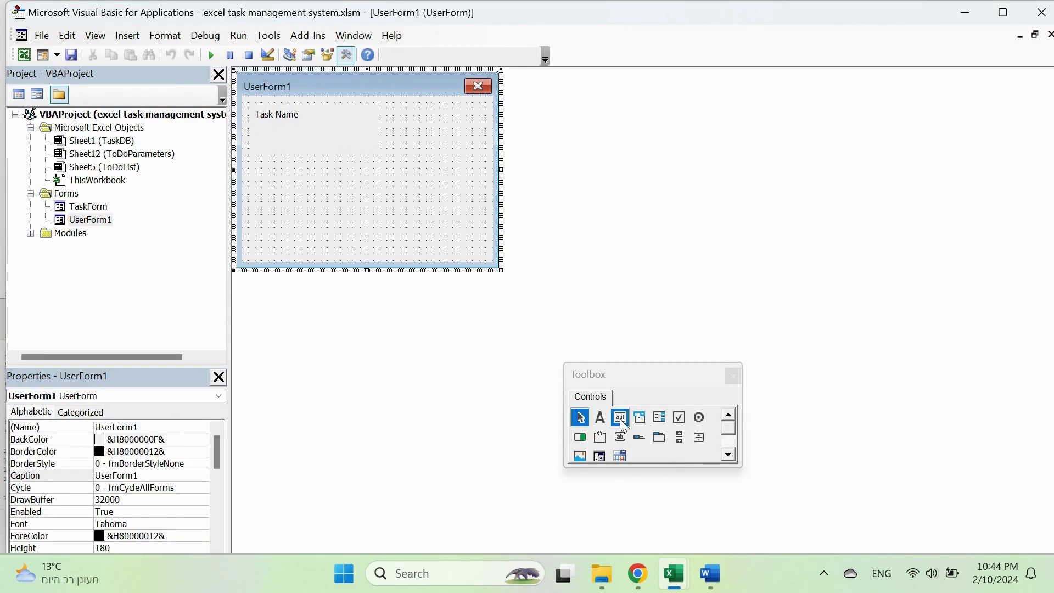
pyautogui.moveTo(388, 109)
pyautogui.mouseDown()
pyautogui.moveTo(465, 147)
pyautogui.moveTo(720, 164)
pyautogui.mouseUp()
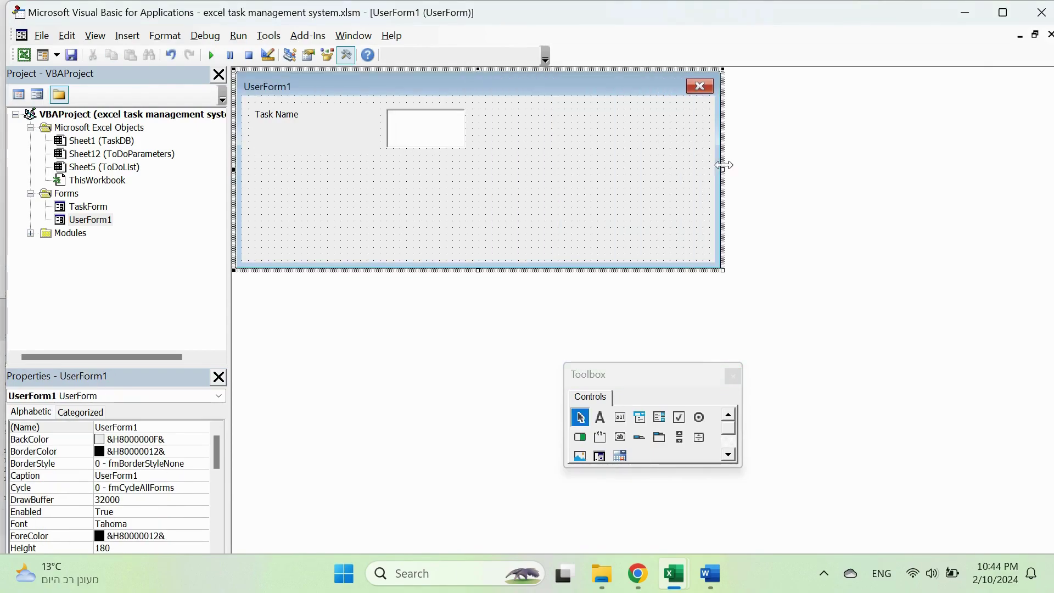
# Step: Duplicate the Task Name label and place the copy below the original
pyautogui.click(340, 148)
pyautogui.hotkey('ctrl', 'c')
pyautogui.hotkey('ctrl', 'v')
pyautogui.moveTo(453, 176); pyautogui.dragTo(298, 183)
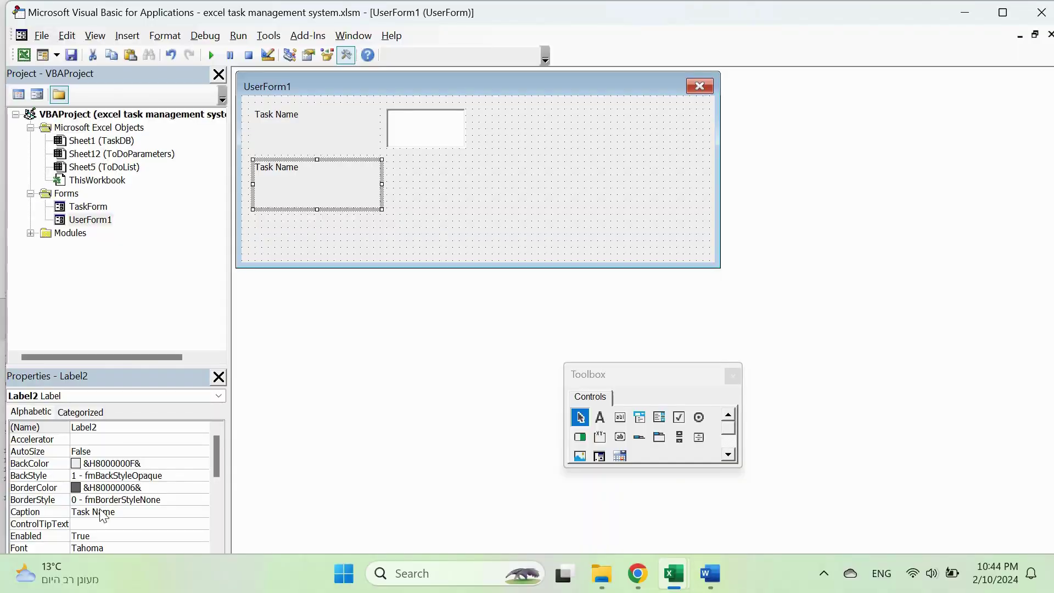
# Step: Caption the copied label 'Department' and draw a combo box beside it
pyautogui.doubleClick(110, 512)
pyautogui.write('Department')
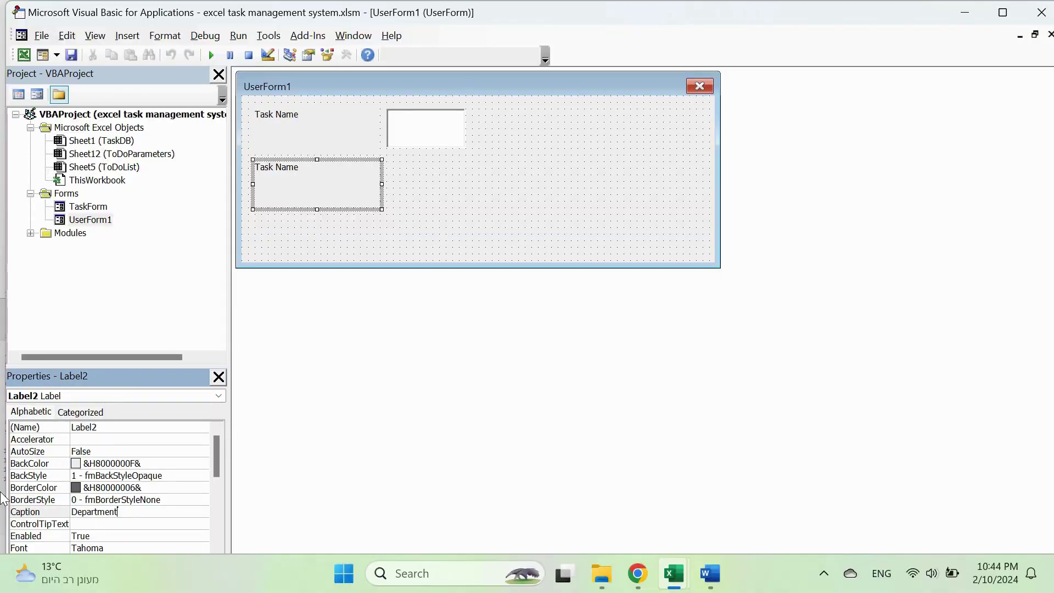
pyautogui.press('Return')
pyautogui.click(472, 326)
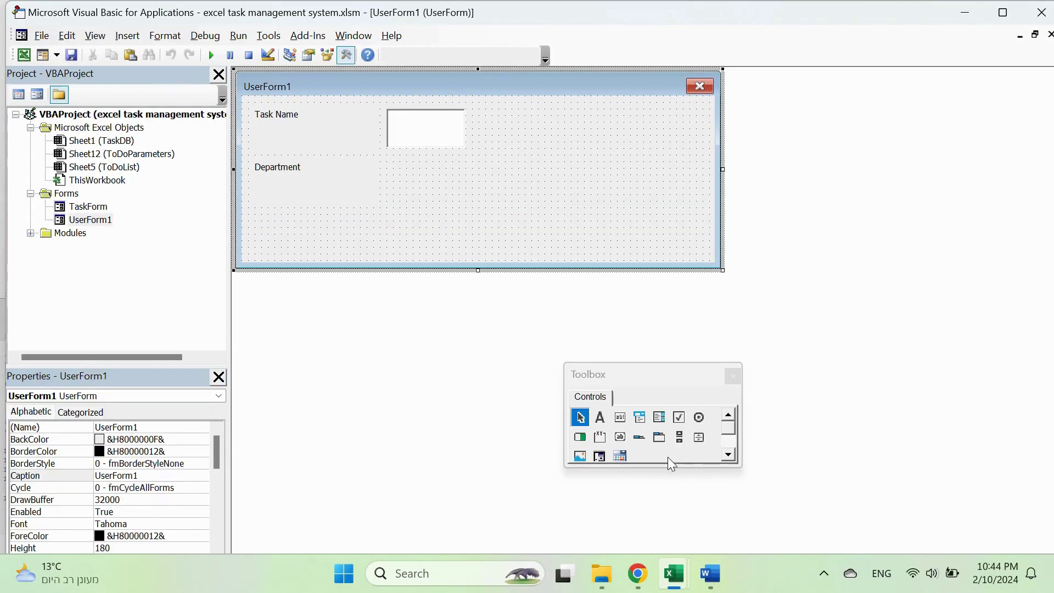
pyautogui.click(639, 417)
pyautogui.moveTo(387, 162); pyautogui.dragTo(463, 199)
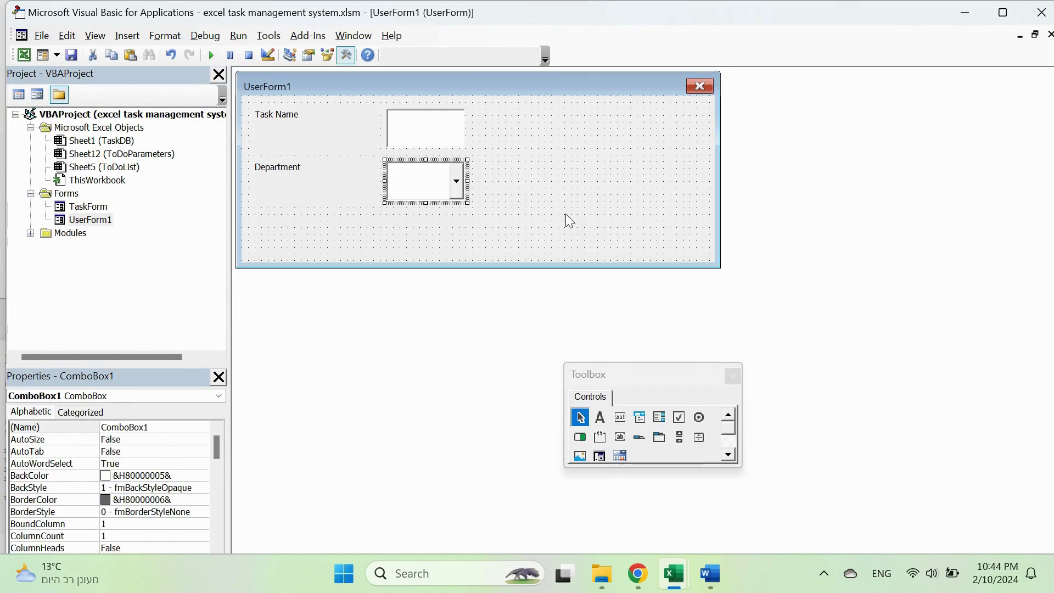
pyautogui.click(567, 219)
# Step: Open the existing TaskForm, inspect its Entry Date, drop-down and Remarks controls, then view its code
pyautogui.rightClick(106, 222)
pyautogui.doubleClick(88, 206)
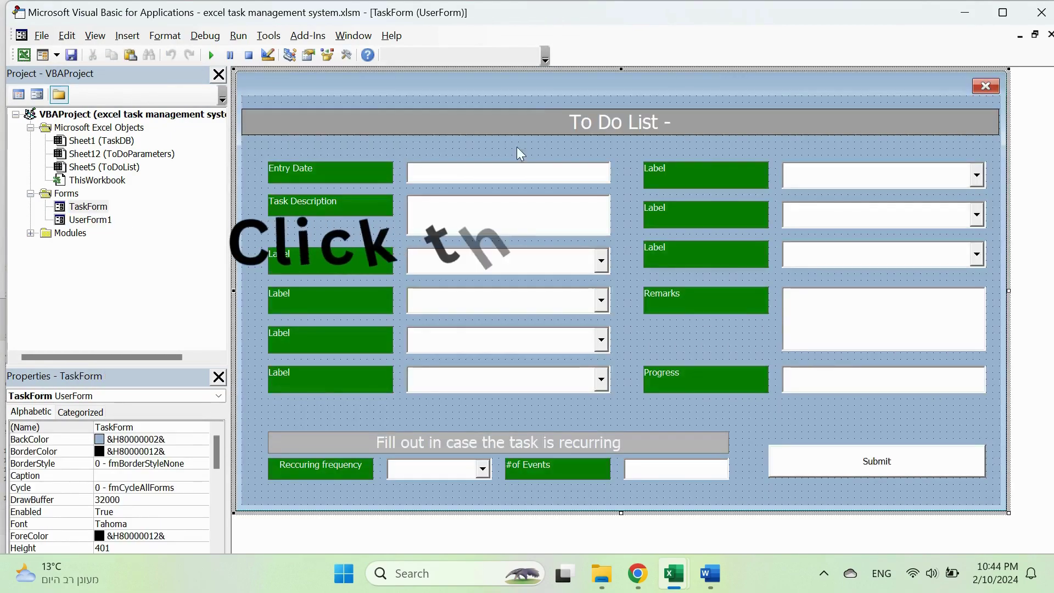
pyautogui.click(478, 177)
pyautogui.click(593, 305)
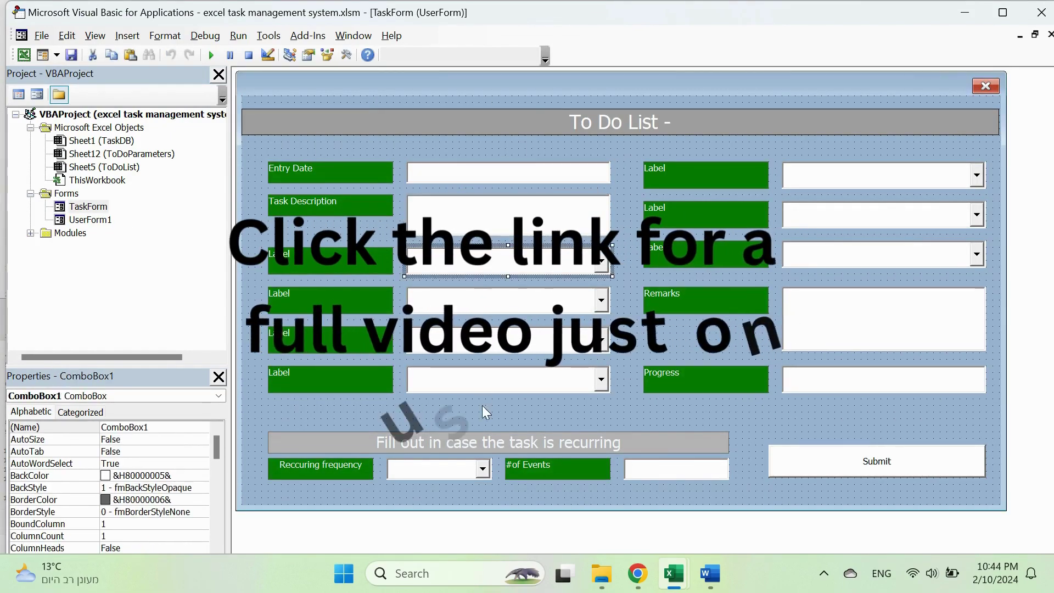
pyautogui.click(878, 337)
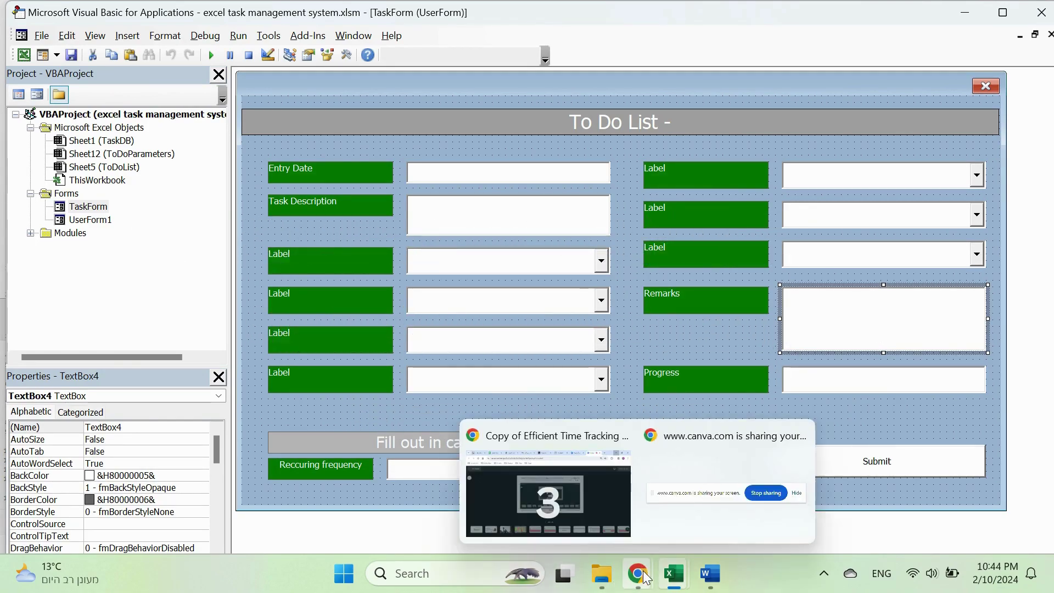
pyautogui.rightClick(162, 208)
pyautogui.click(181, 212)
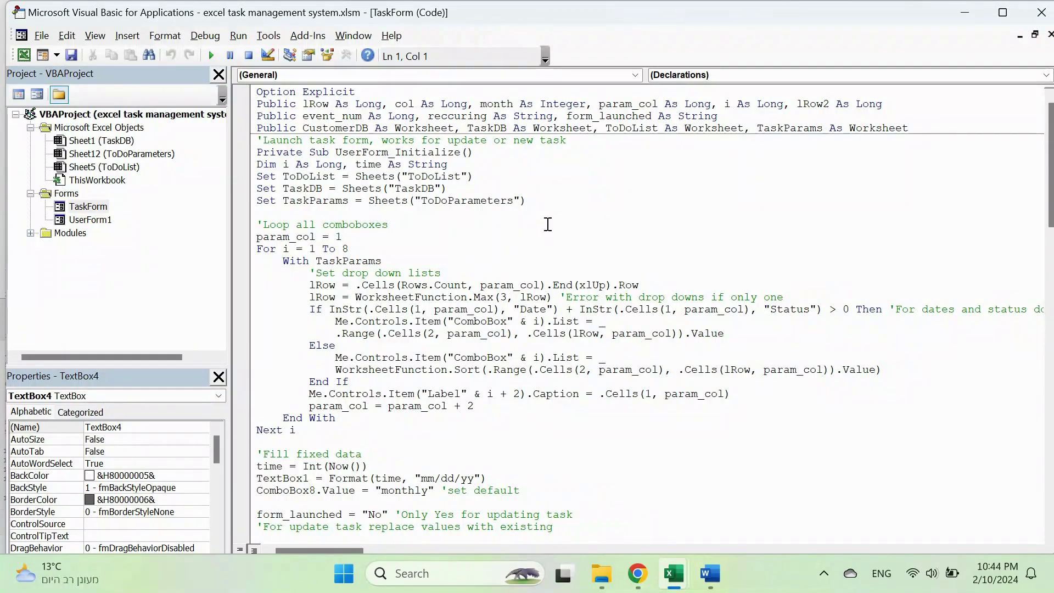
pyautogui.scroll(-13, 567, 221)
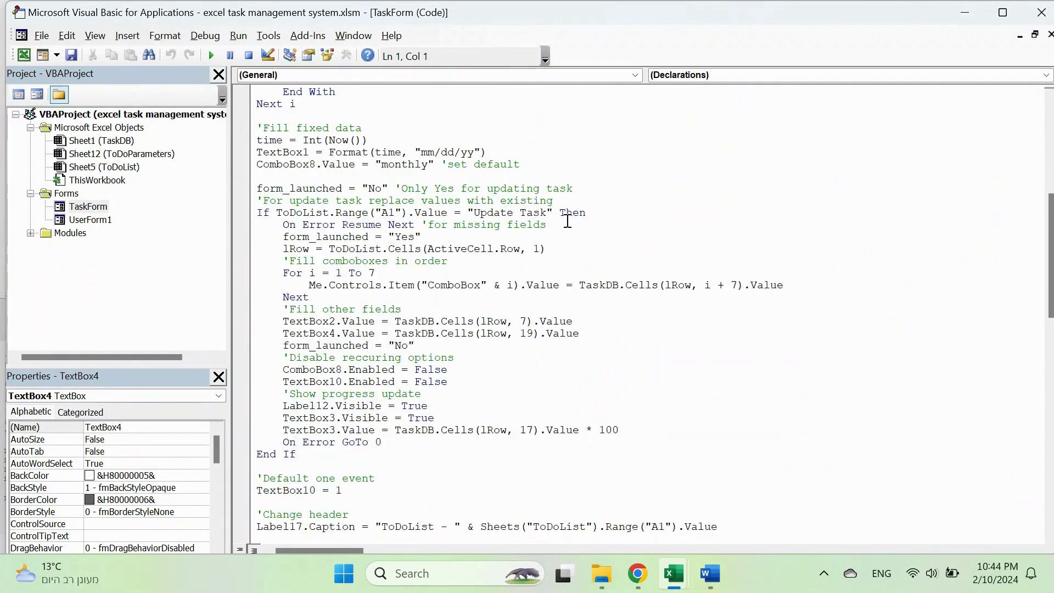
pyautogui.scroll(-18, 567, 221)
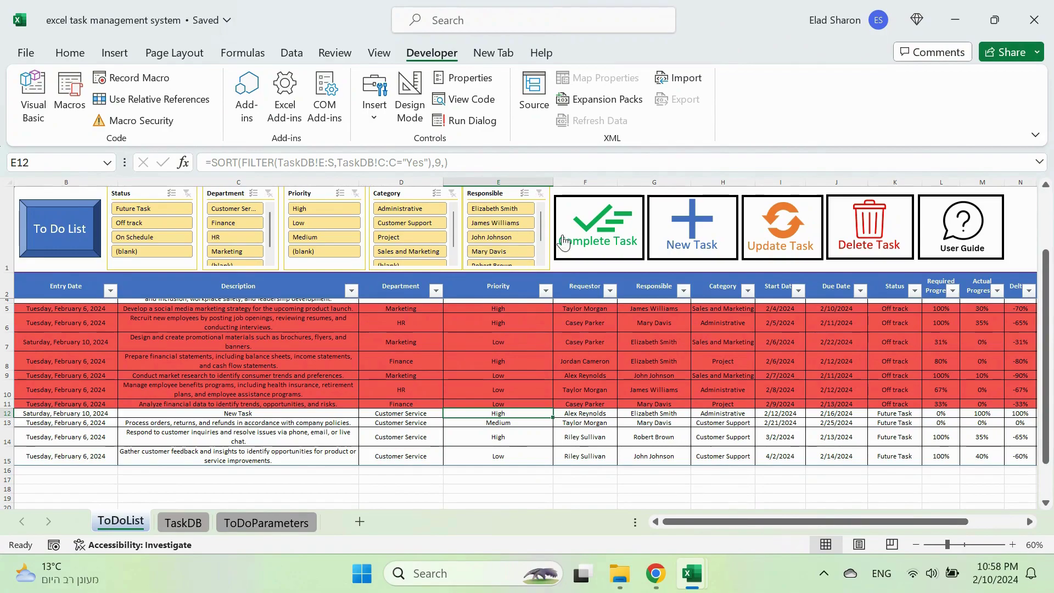
# Step: Delete the Customer Service 'New Task' row, check the TaskDB sheet, and reopen the VBA editor
pyautogui.click(790, 241)
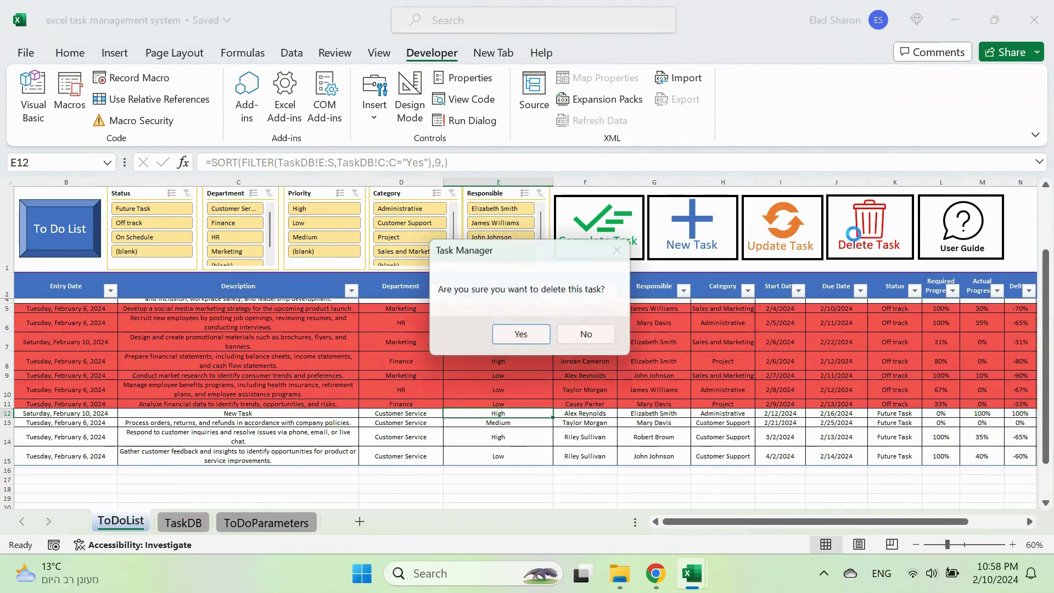
pyautogui.click(527, 334)
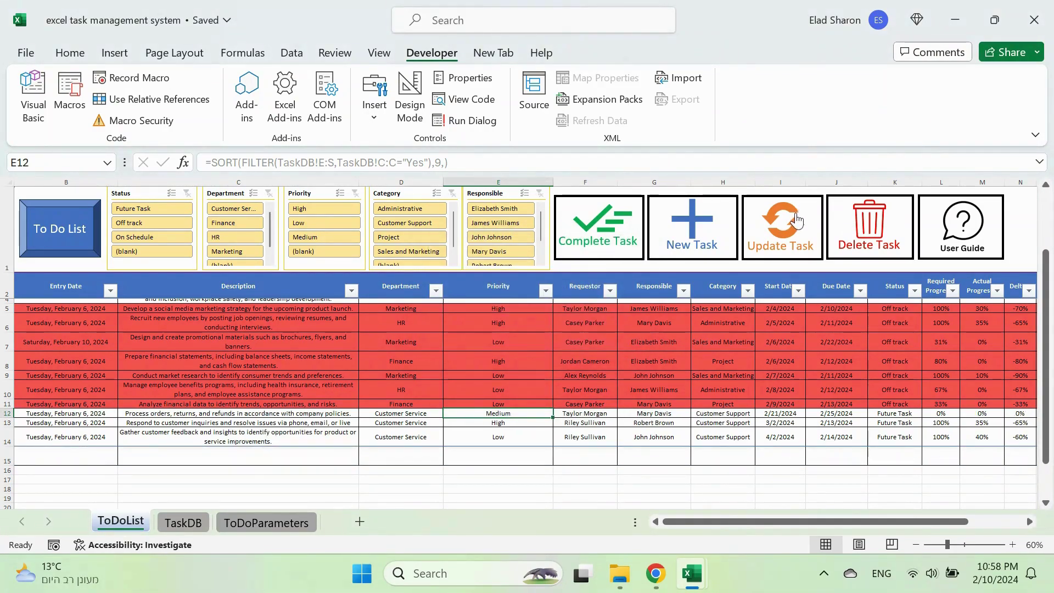
pyautogui.click(183, 521)
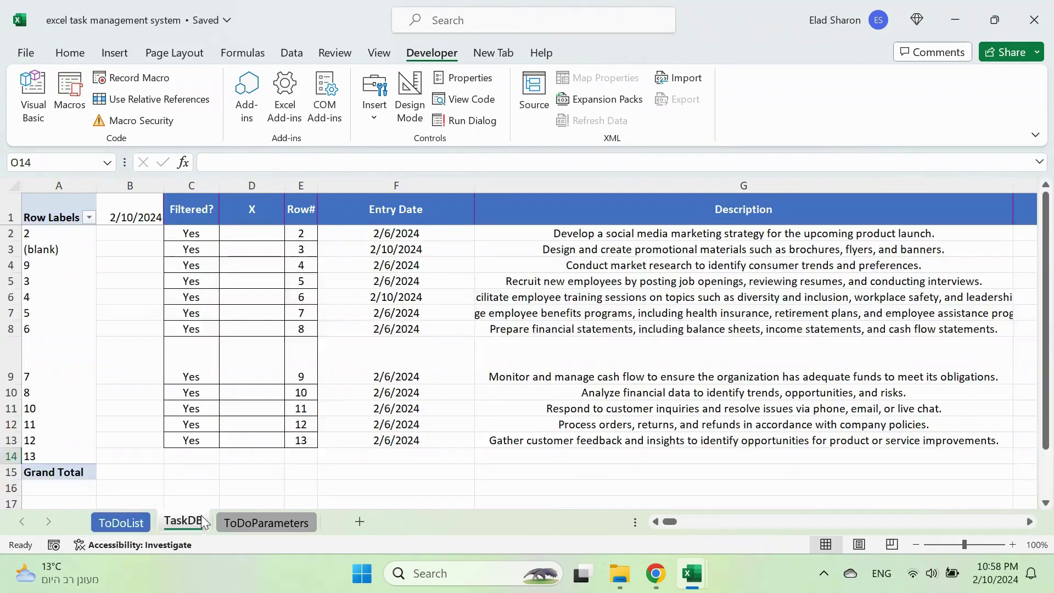
pyautogui.click(122, 524)
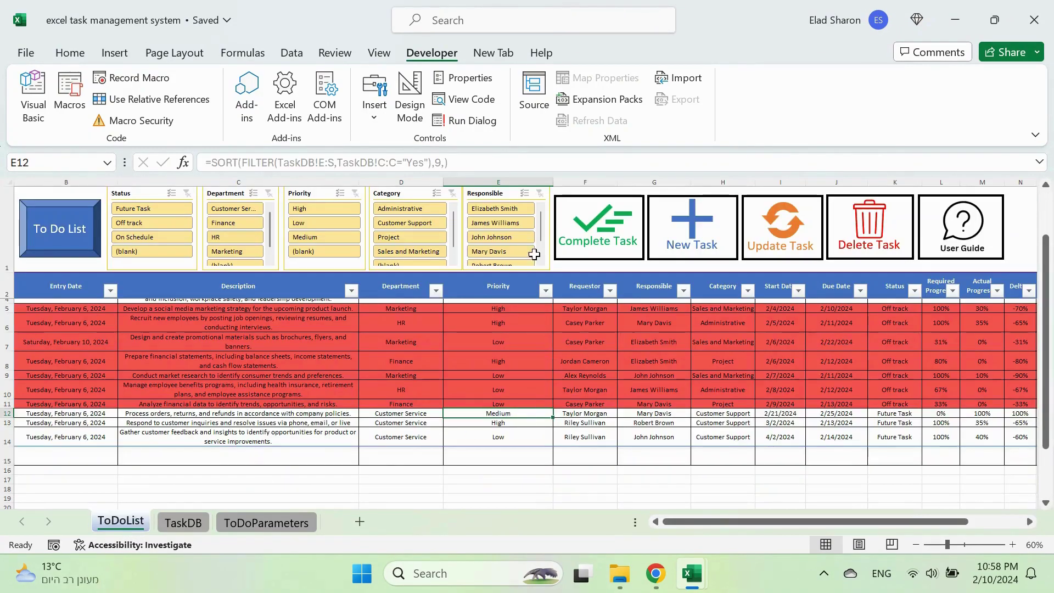
pyautogui.click(33, 104)
# Step: Open the Main module and scroll through the task_complete and task_delete macros
pyautogui.click(85, 206)
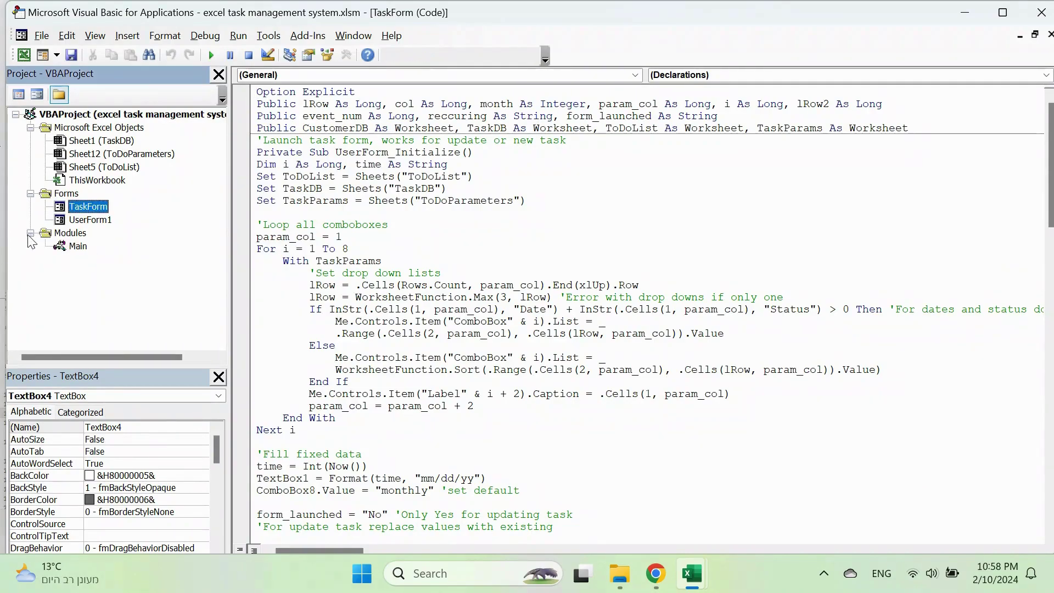
pyautogui.doubleClick(77, 246)
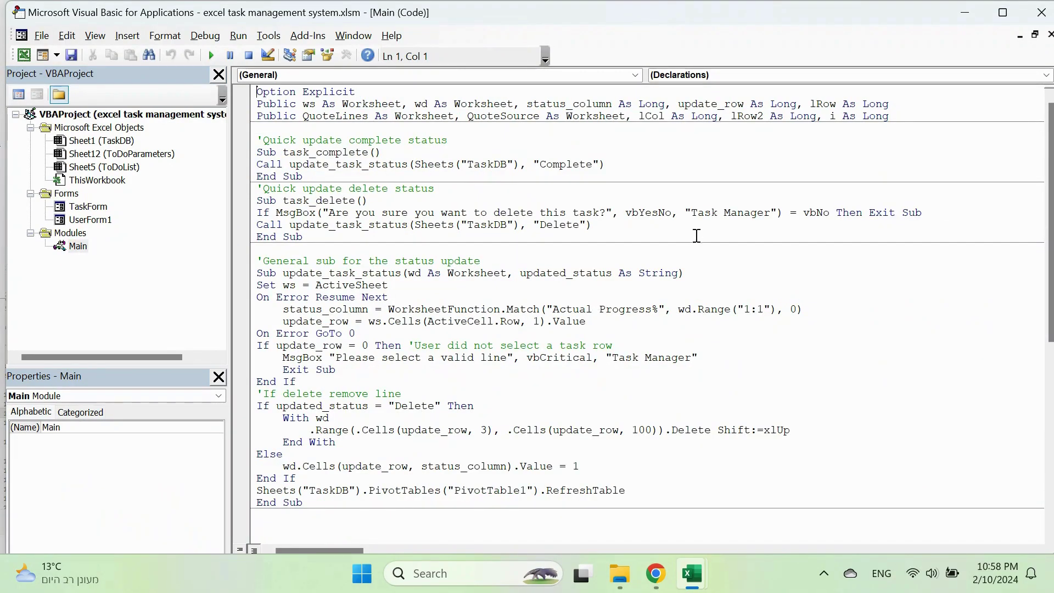
pyautogui.click(640, 155)
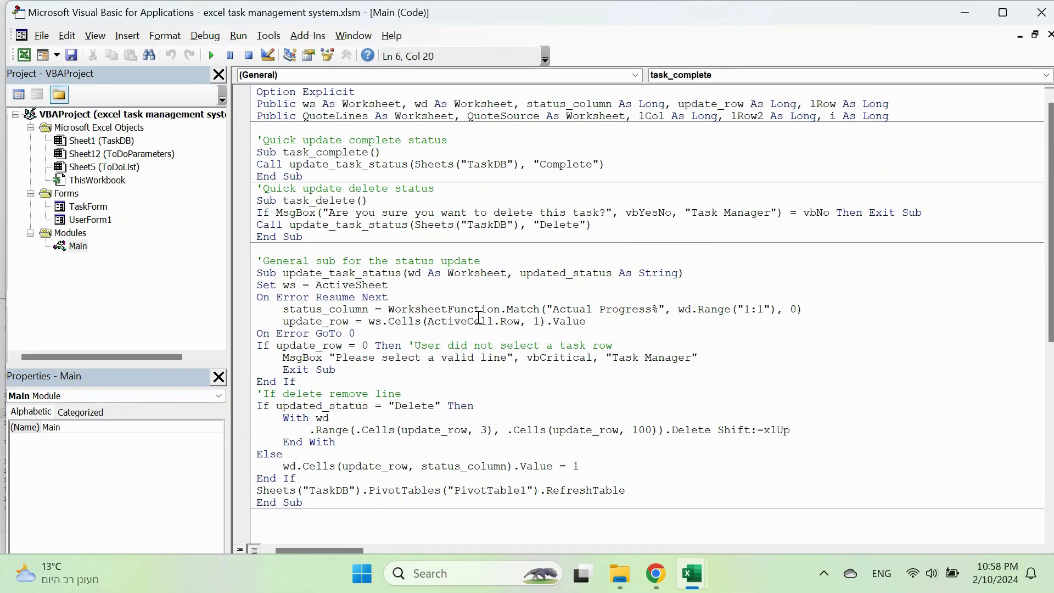
pyautogui.scroll(-1, 479, 317)
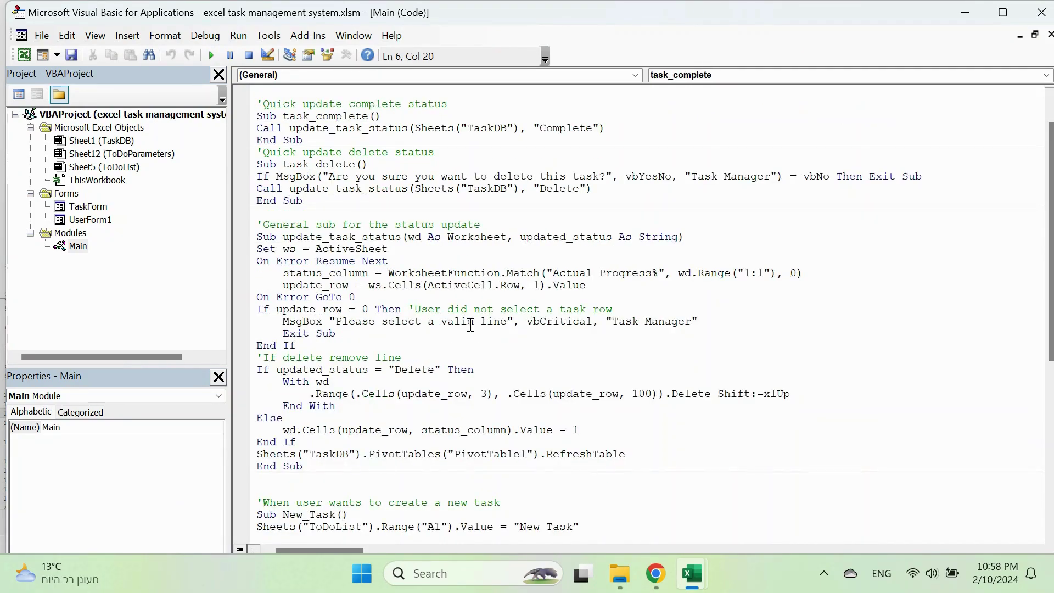